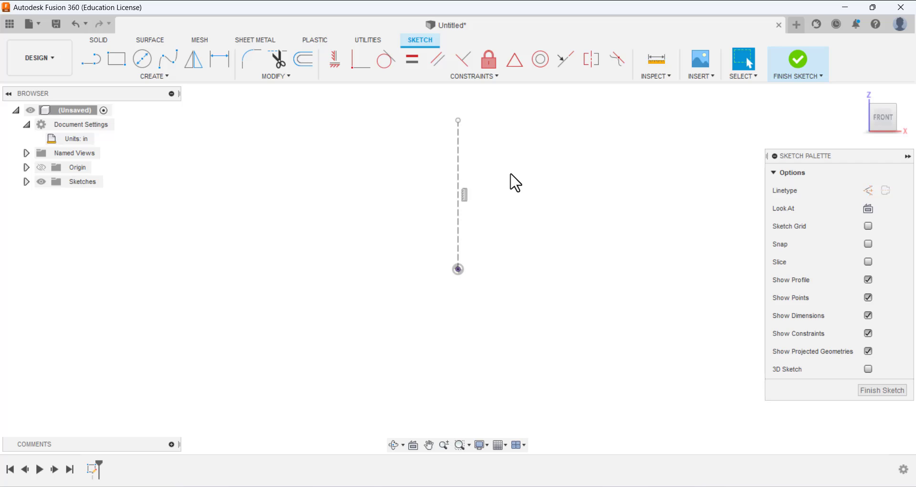
Switch to the Line tool in the front sketch that holds the dashed centreline
left_click(92, 61)
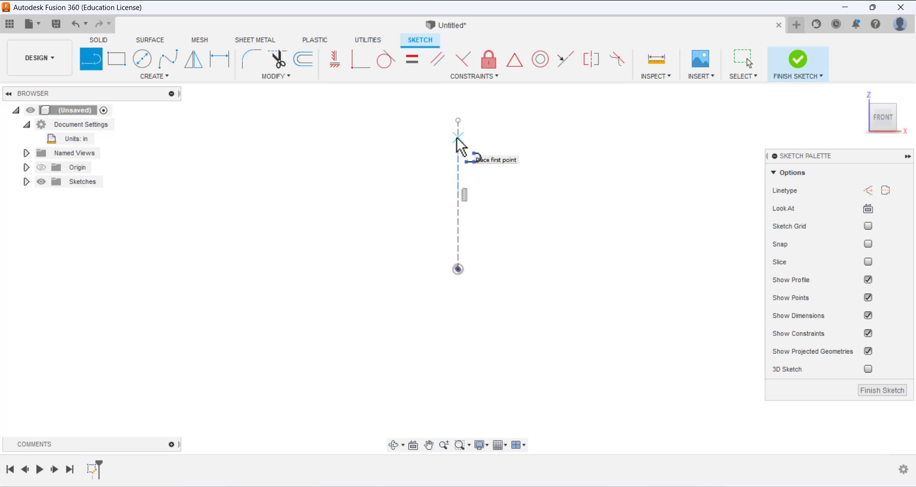
Draw a closed line outline from the centreline top with a slanted left side and stepped notch
left_click_drag(458, 139, 321, 139)
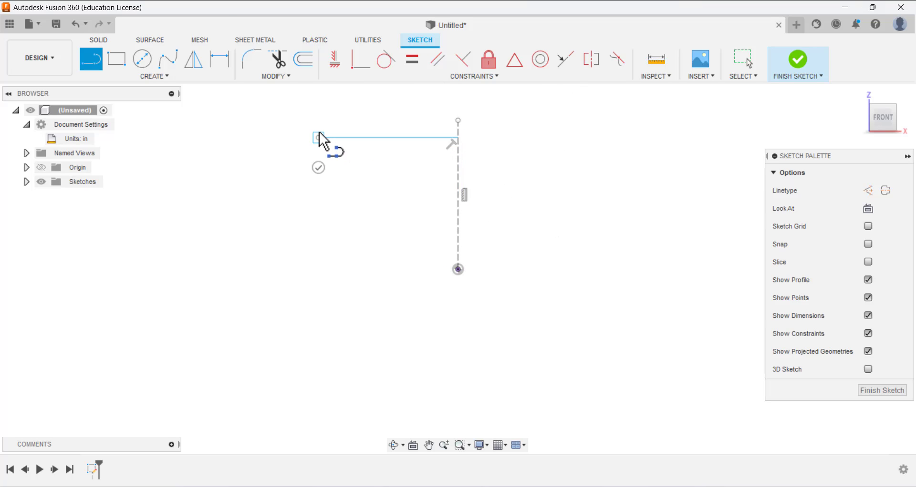
left_click(318, 159)
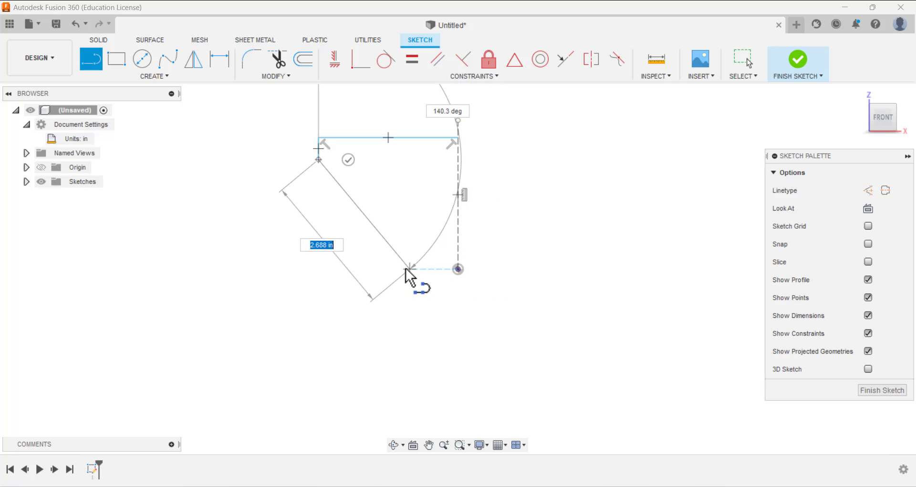
left_click(366, 269)
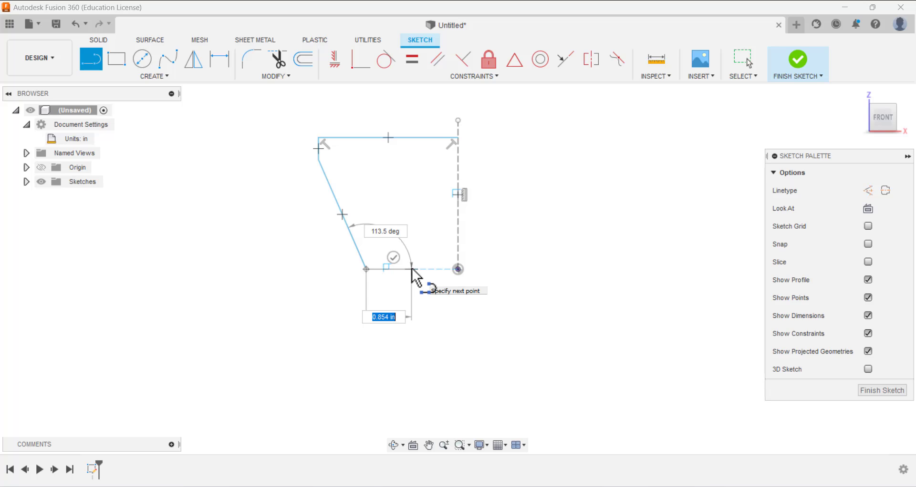
left_click(412, 269)
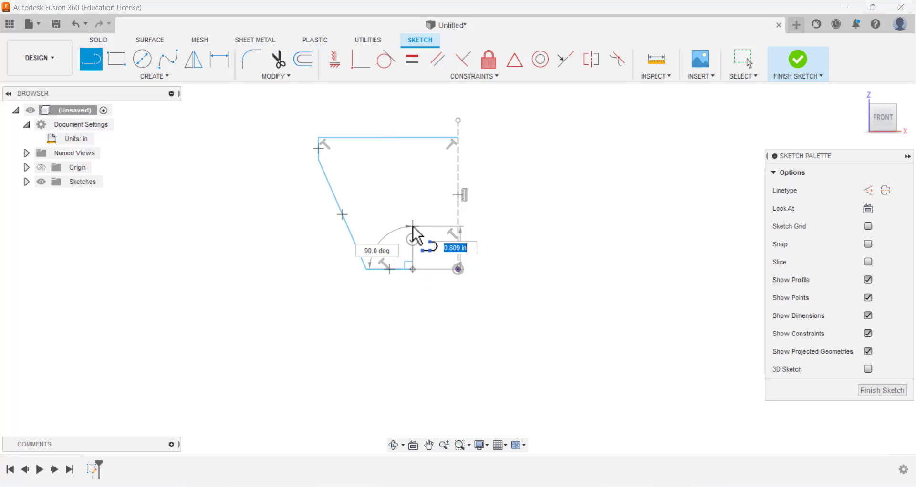
left_click(412, 221)
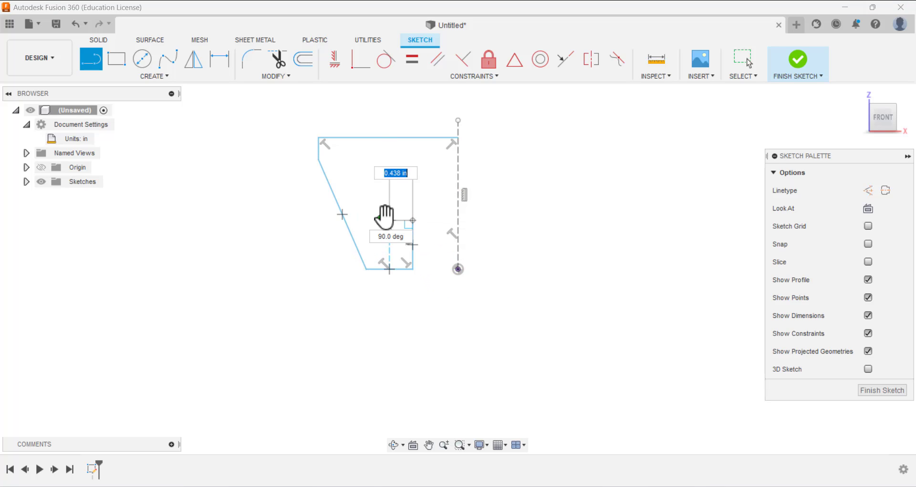
left_click(373, 221)
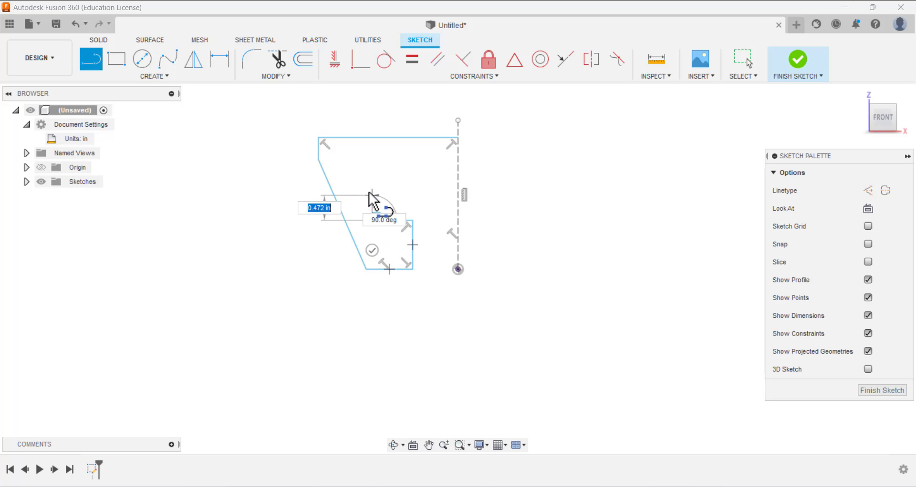
left_click(372, 170)
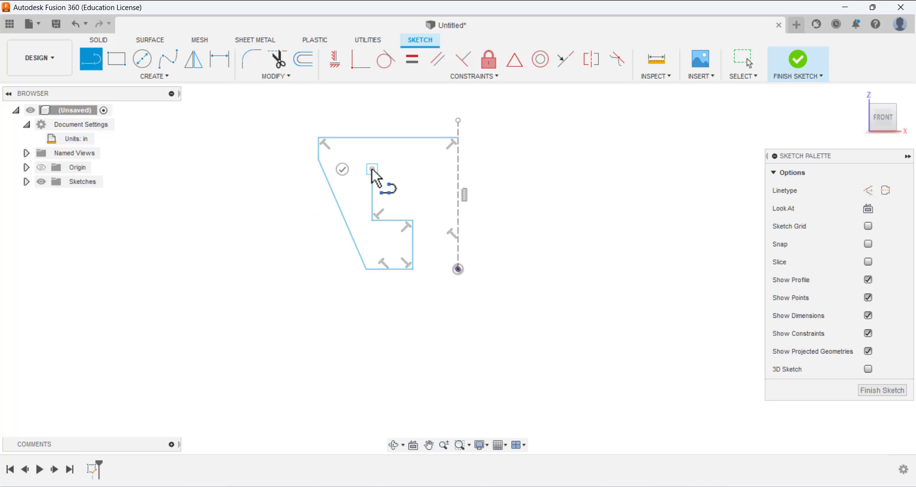
left_click(458, 170)
right_click(496, 150)
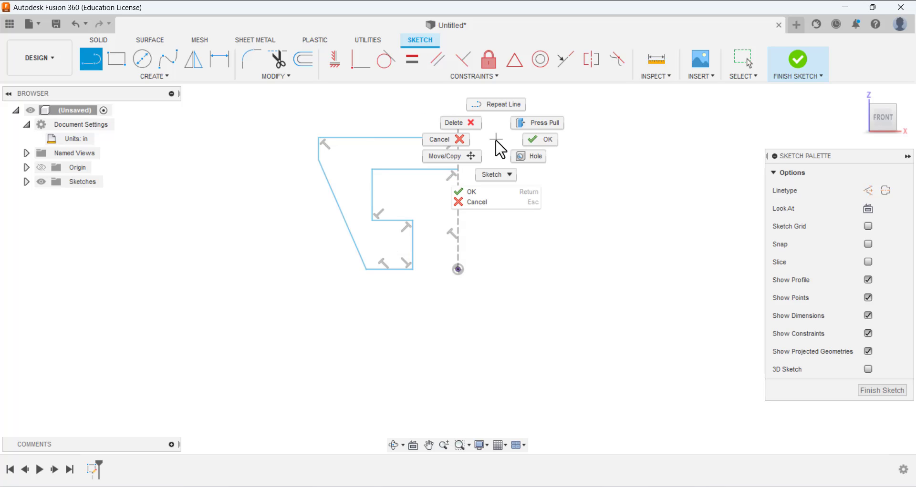
left_click(528, 142)
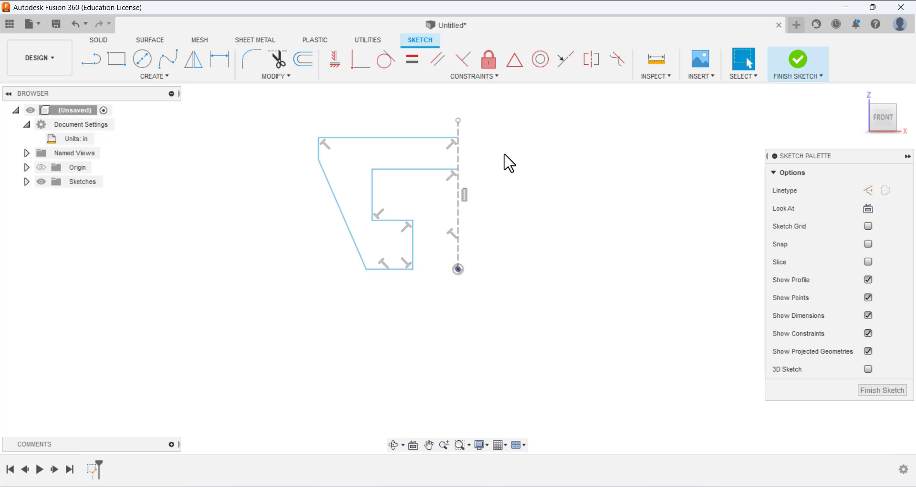
Dimension the profile's overall height between top and bottom lines to 4.00 in
left_click(219, 60)
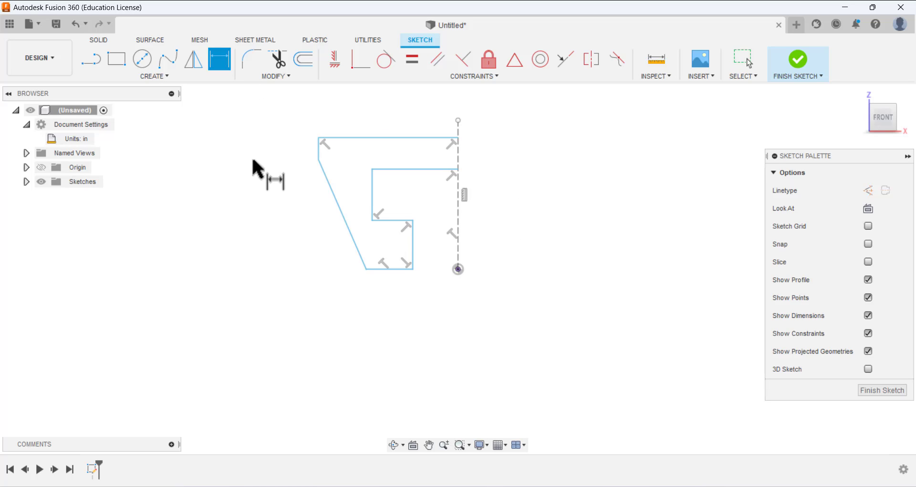
left_click(386, 138)
left_click(394, 269)
left_click(264, 214)
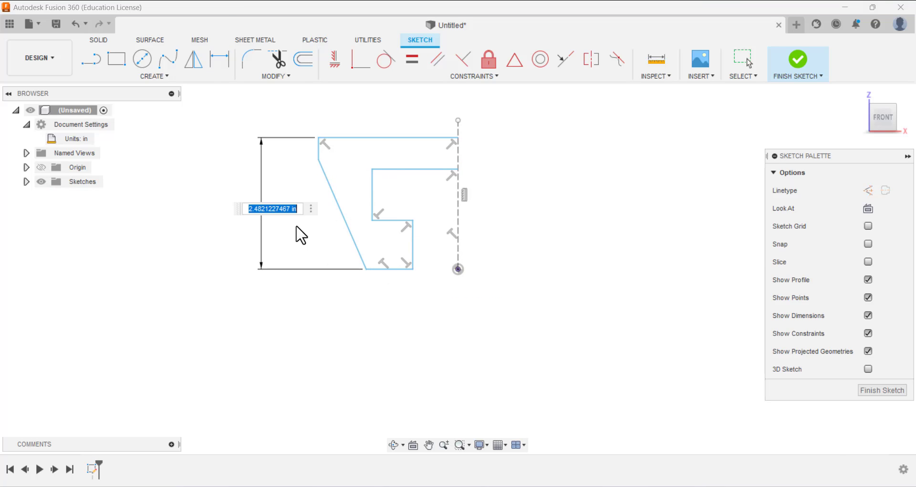
type("4")
key("Return")
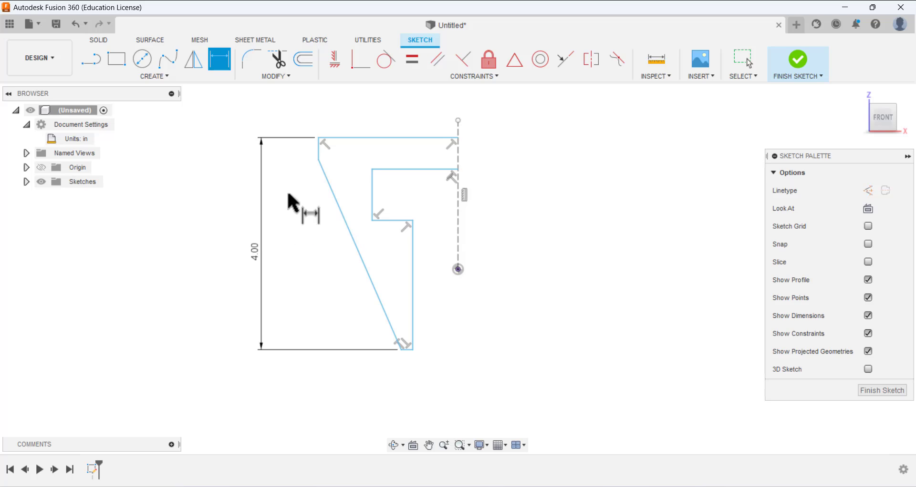
Set the short top-left vertical edge to 1.00 in and drag the bottom-right corner upward
left_click(318, 149)
left_click(297, 149)
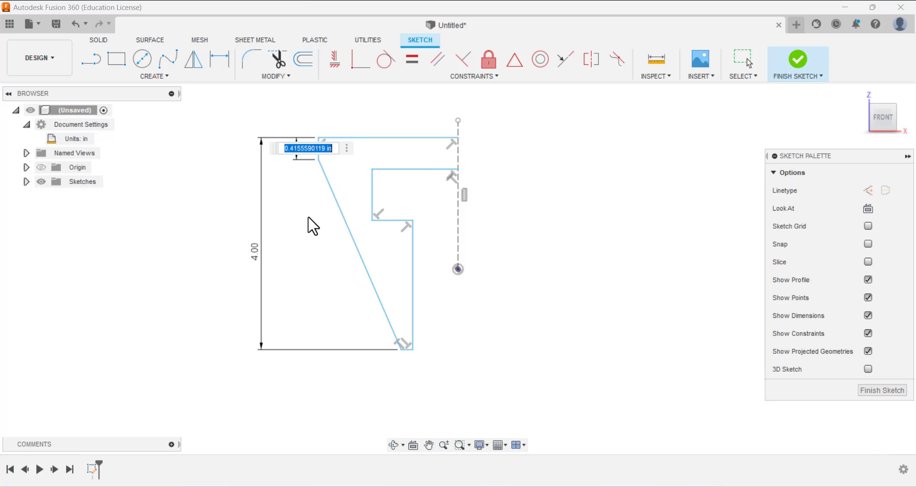
type("1")
key("Return")
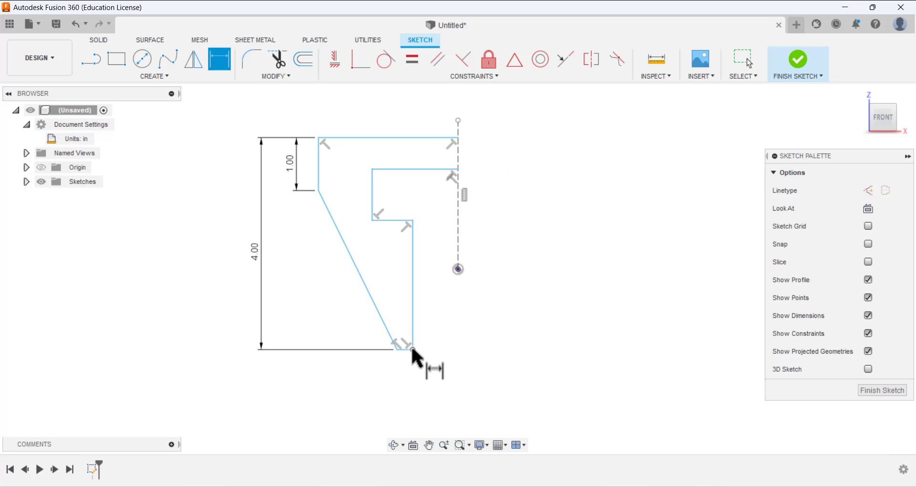
left_click(730, 54)
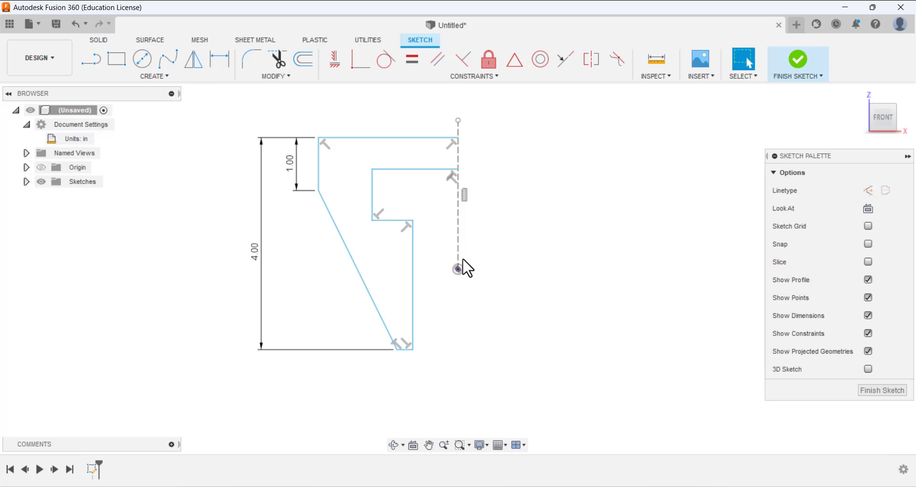
mouse_move(412, 349)
left_mouse_down()
mouse_move(421, 286)
mouse_move(420, 323)
mouse_move(420, 293)
mouse_move(457, 285)
left_mouse_up()
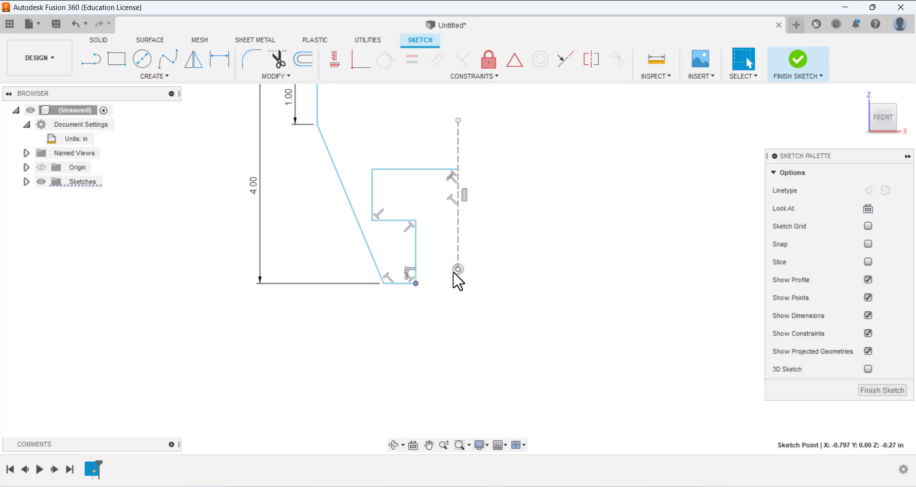
Align the profile's bottom-right corner horizontally with the centreline's lower end
left_click(439, 318)
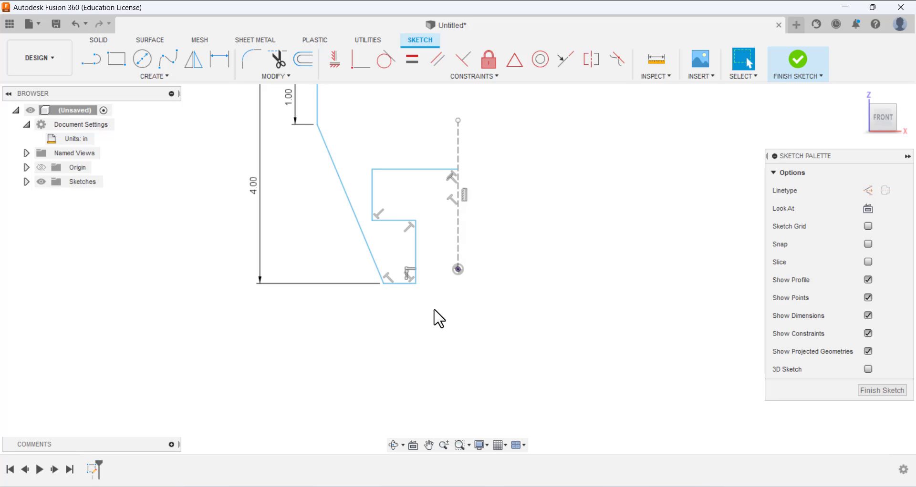
left_click(336, 67)
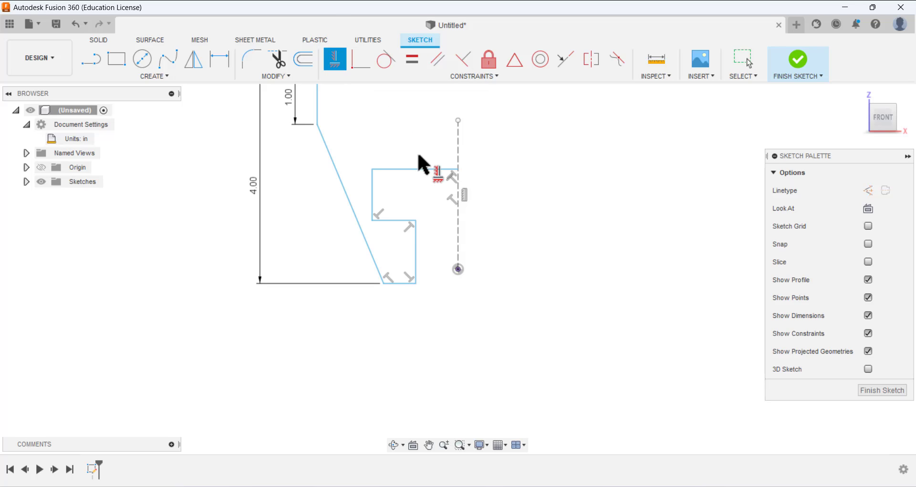
left_click(416, 283)
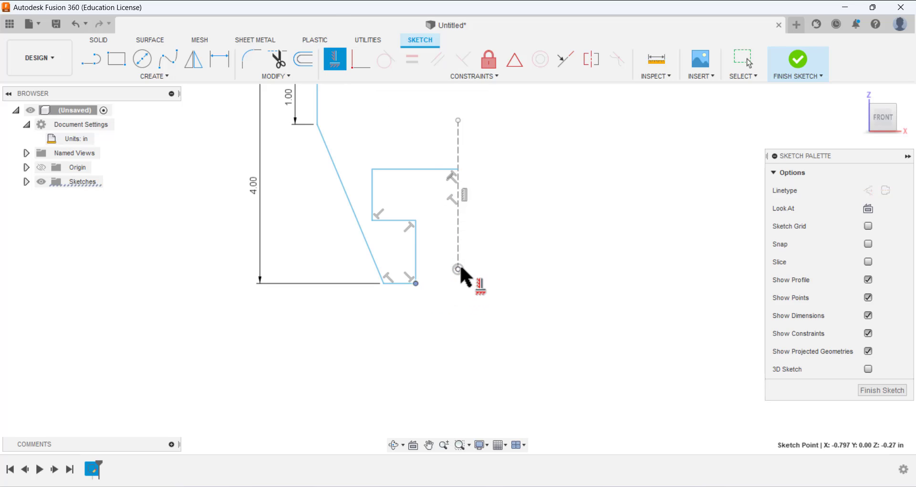
left_click(457, 269)
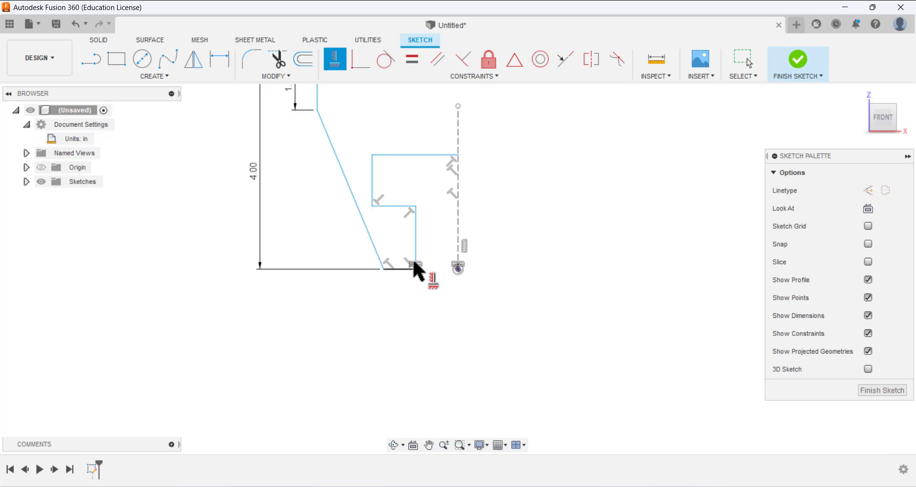
Stretch the dashed centreline up to the profile's top edge
scroll(378, 295, "down", 2)
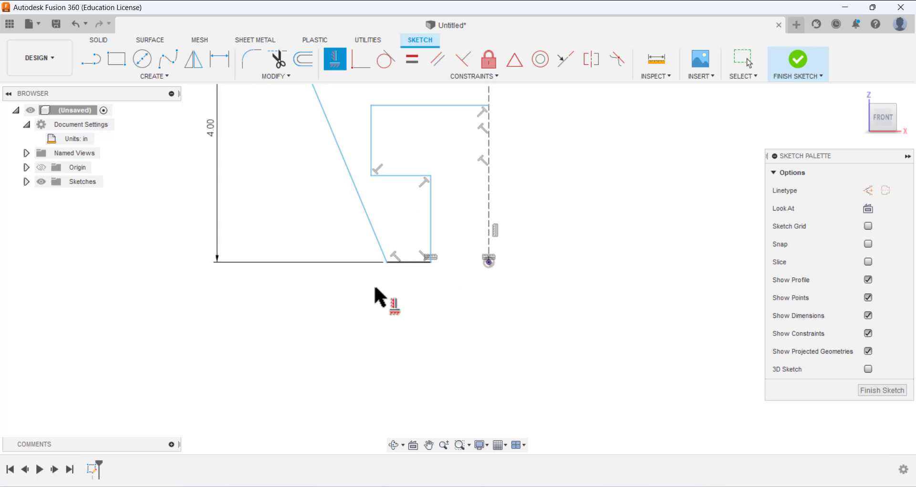
scroll(384, 267, "down", 3)
scroll(443, 163, "up", 2)
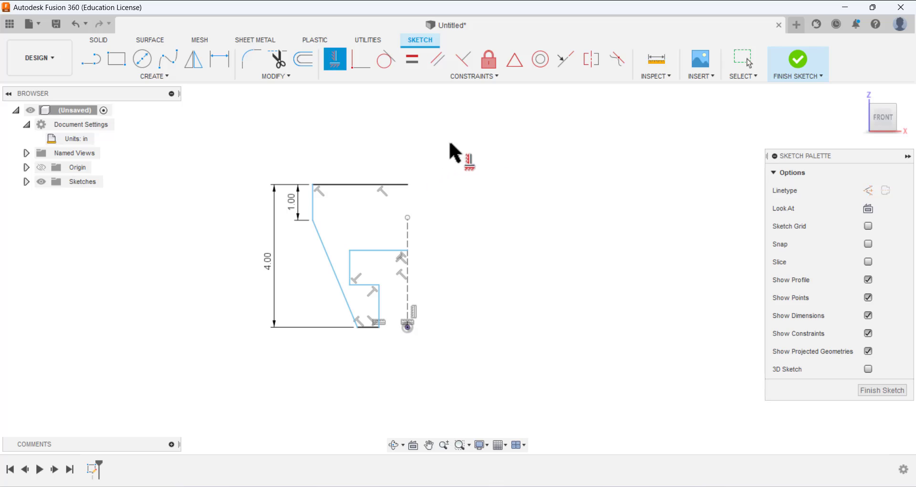
left_click(737, 64)
left_click_drag(407, 224, 430, 160)
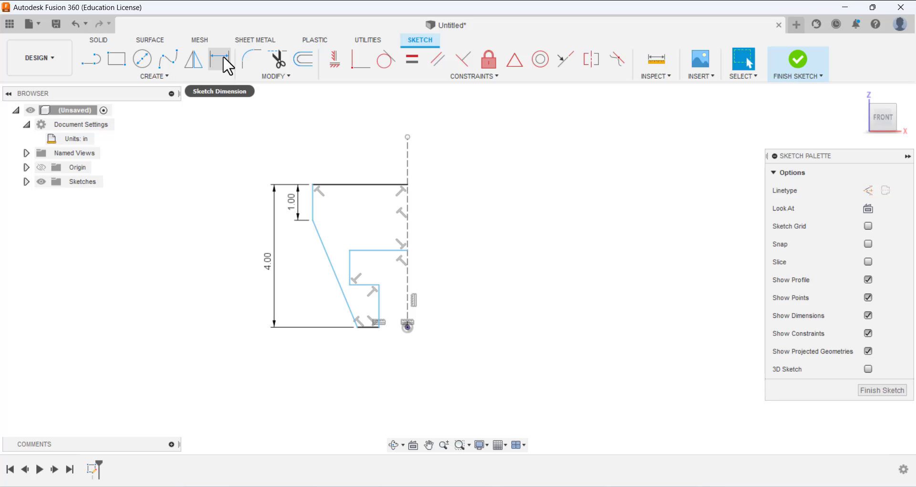
Dimension the top width at 3.25 in and the inner width at 1.75 in (3.5/2)
left_click(222, 56)
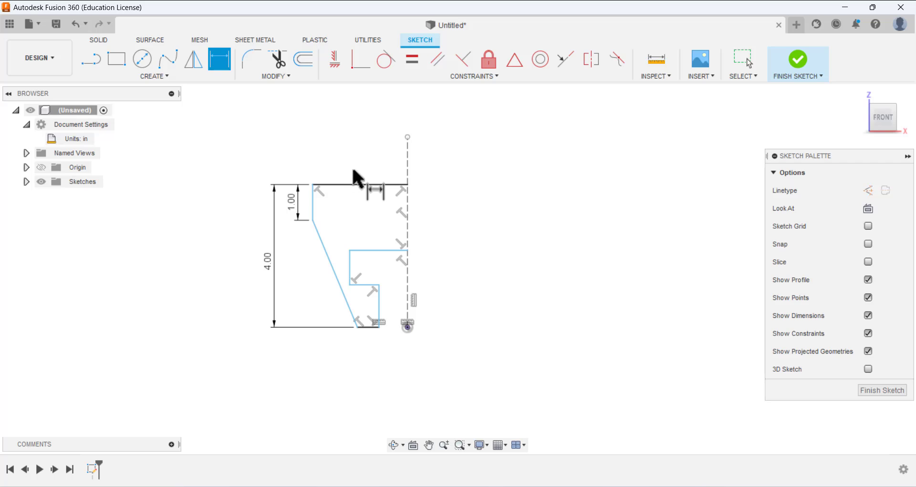
left_click(360, 194)
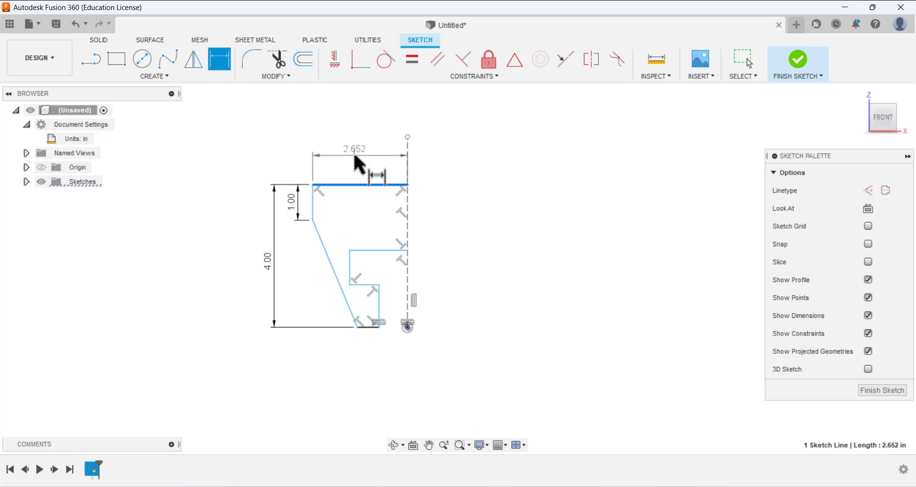
left_click(359, 166)
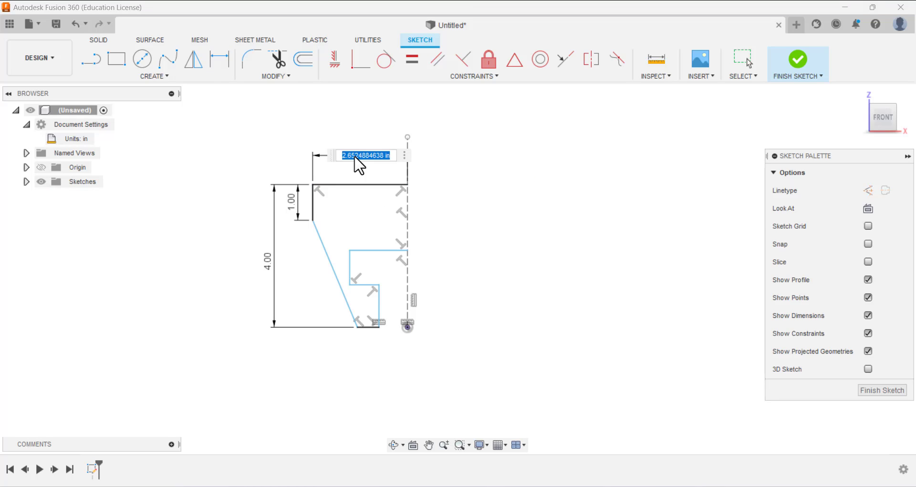
key("Return")
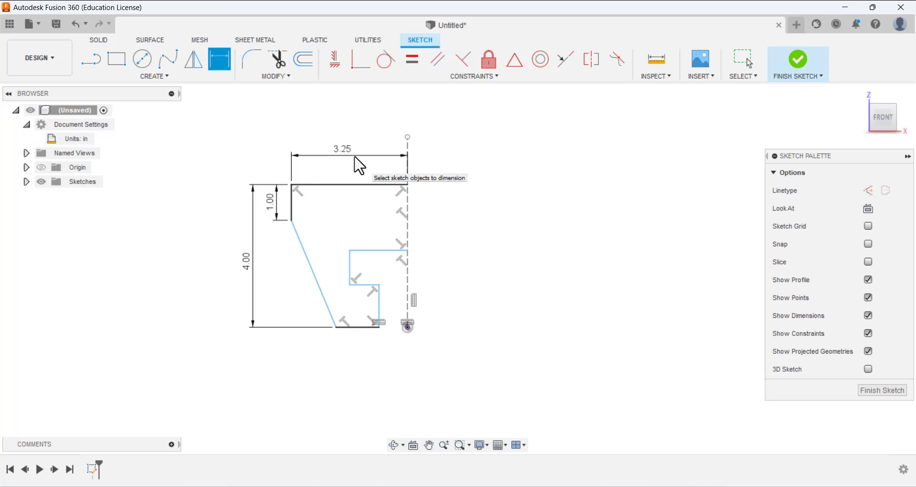
left_click(389, 251)
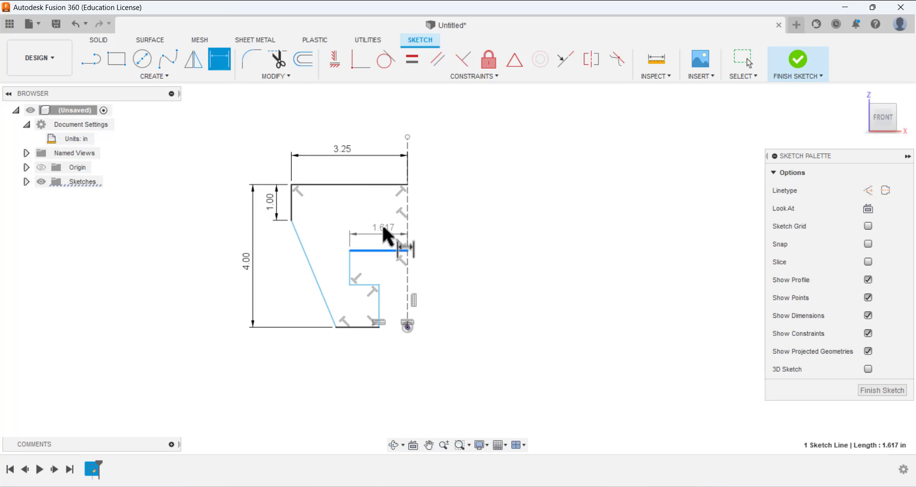
left_click(377, 171)
type("3.5/2")
key("Return")
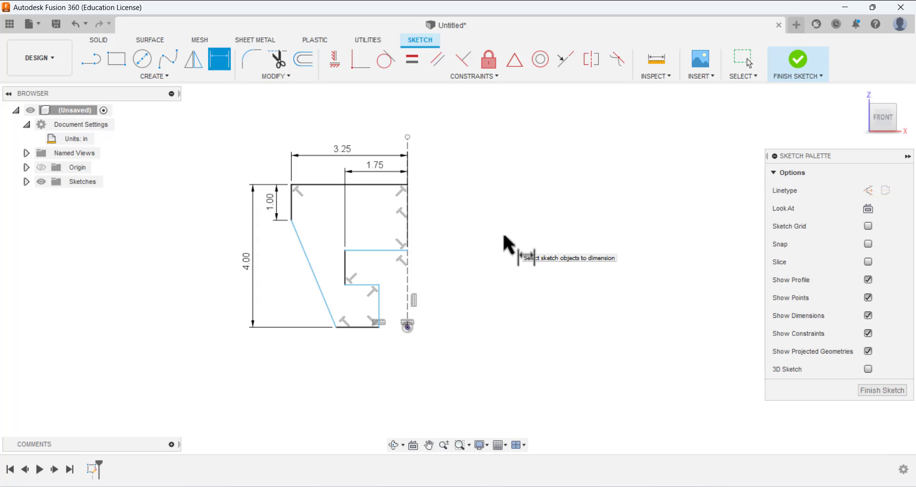
Set the notch's top line 1.00 in below the top edge
left_click(380, 251)
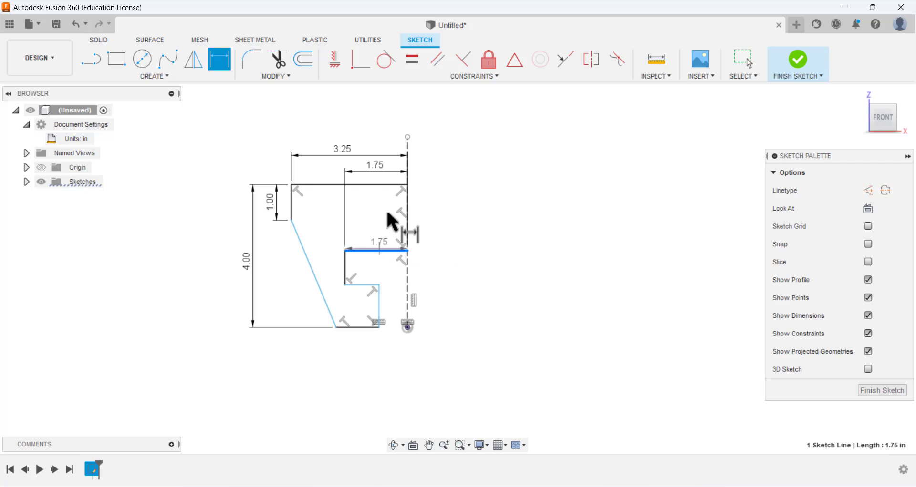
left_click(392, 185)
left_click(454, 218)
type("1")
key("Return")
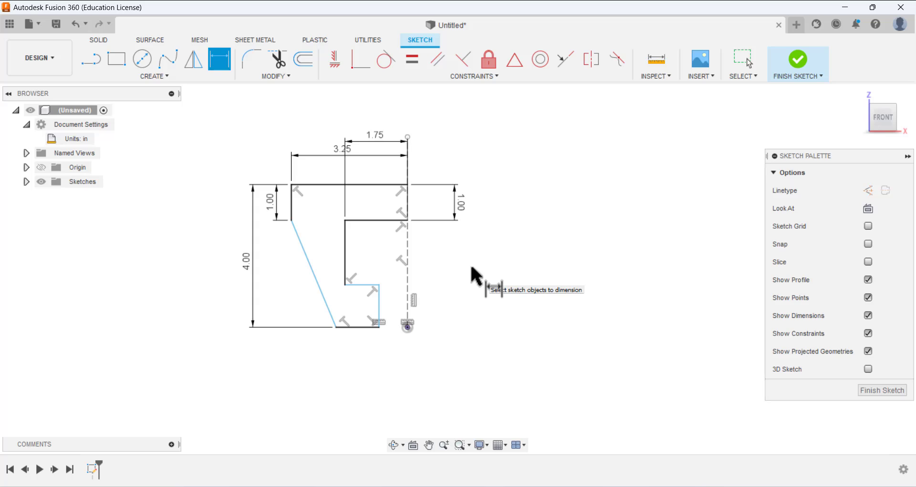
Dimension the chamfer width to 1.75 in and the bottom right endpoint 2.75 in from the left
left_click(291, 221)
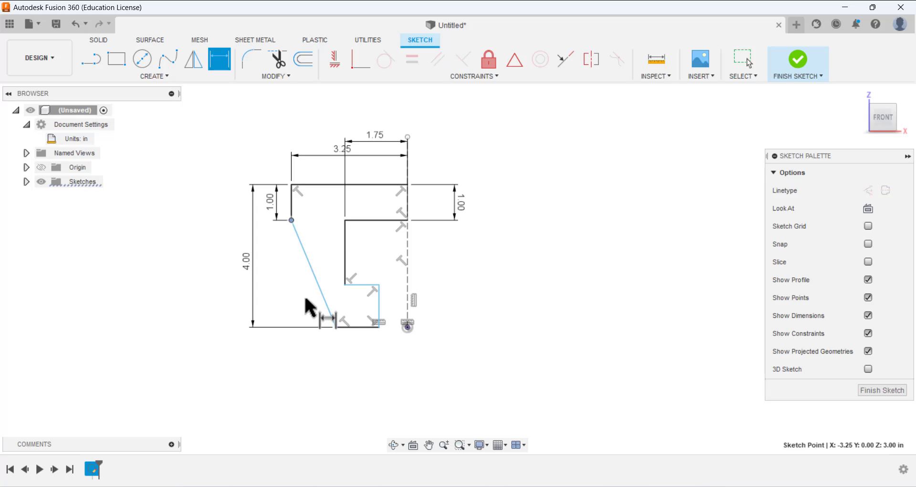
left_click(336, 327)
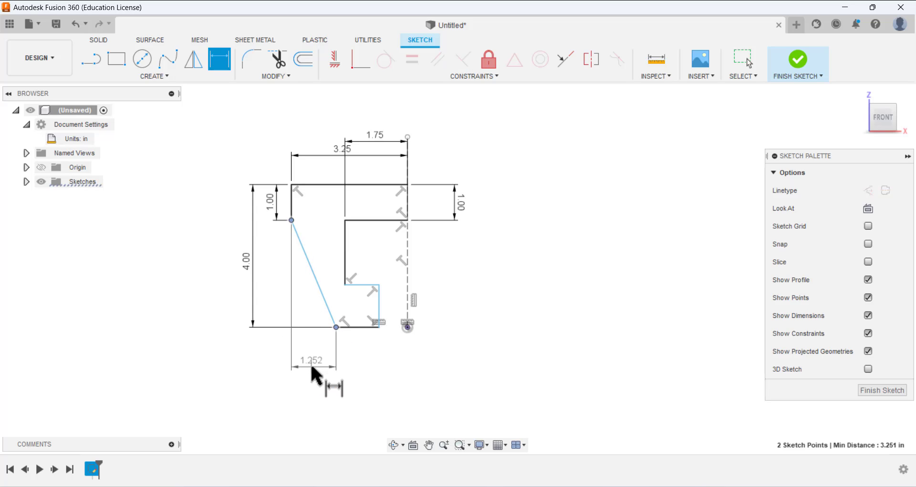
left_click(315, 370)
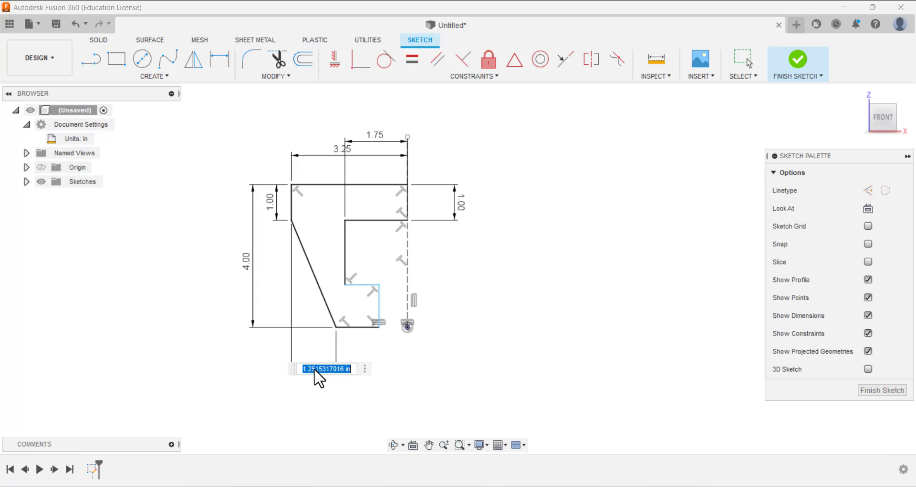
type("1.75")
key("Return")
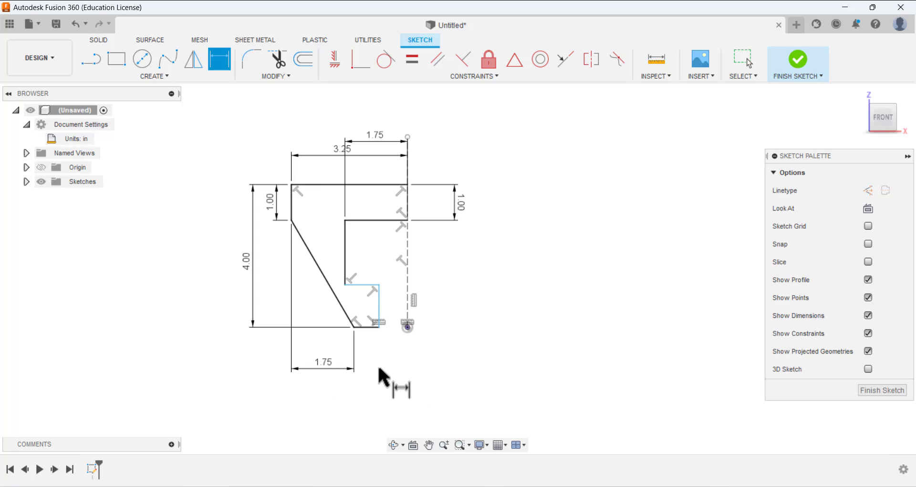
left_click(379, 328)
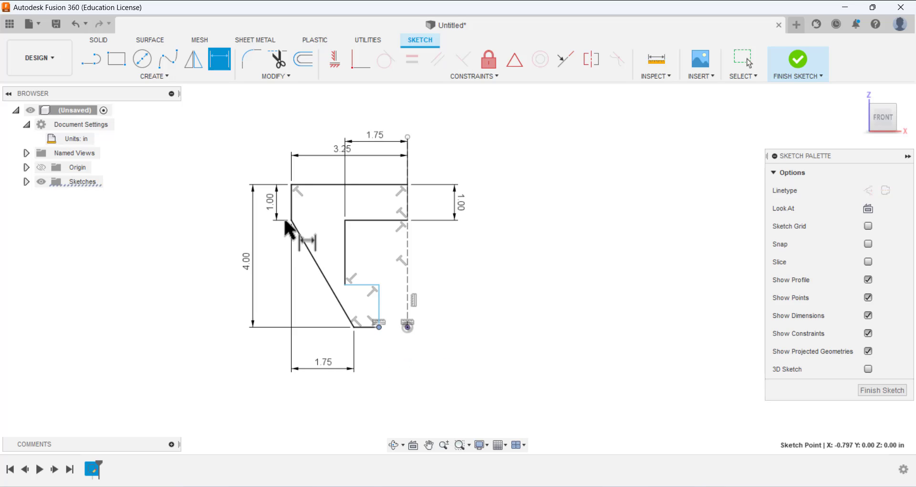
left_click(290, 221)
left_click(340, 397)
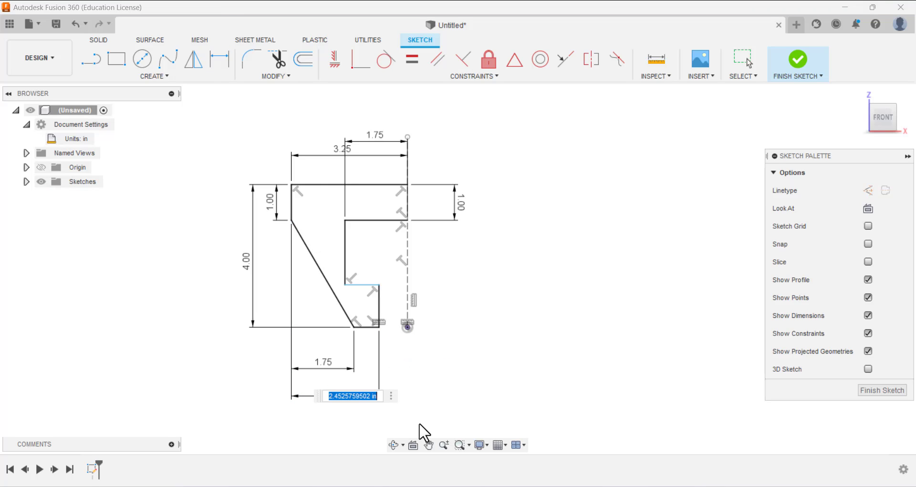
type("2")
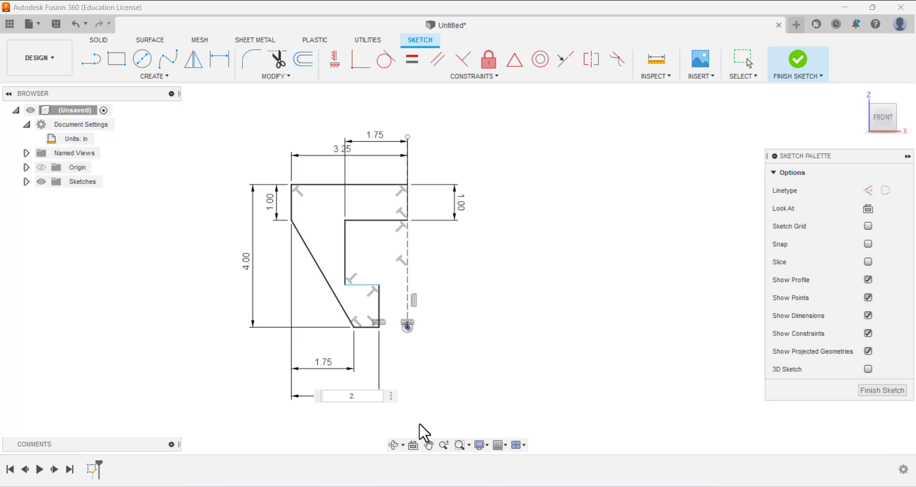
type(".75")
key("Return")
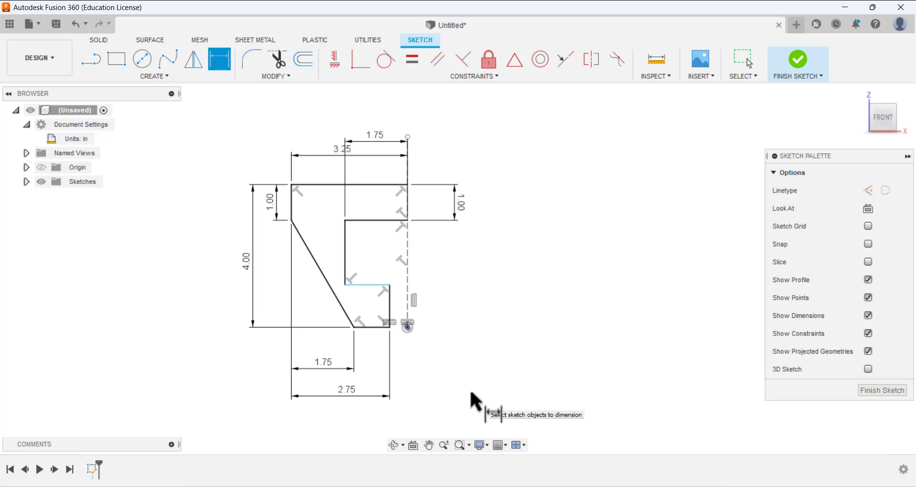
Add a driven 0.50 in gap from the right edge to the centreline, then reposition the 3.25 dimension
left_click(390, 302)
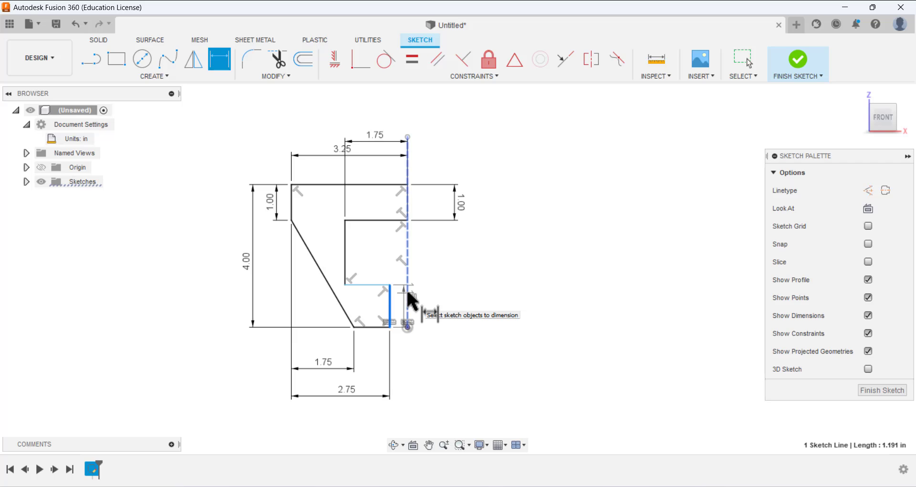
left_click(409, 300)
left_click(404, 284)
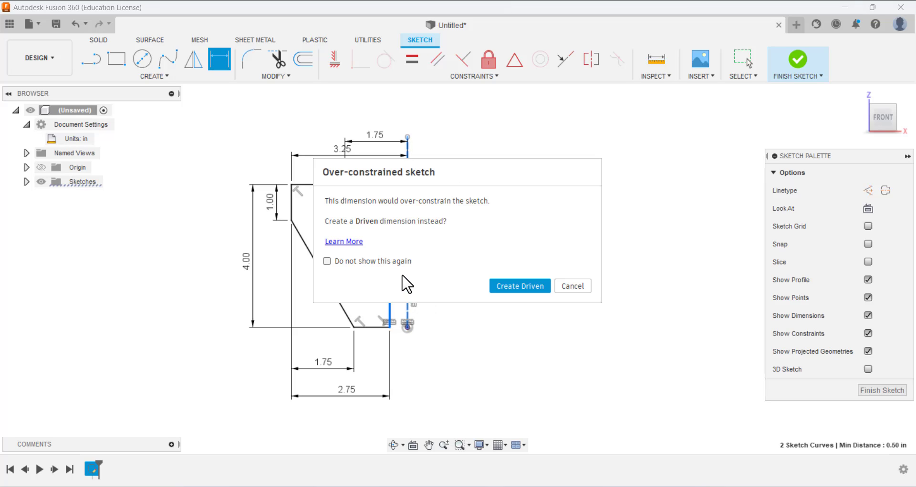
key("Return")
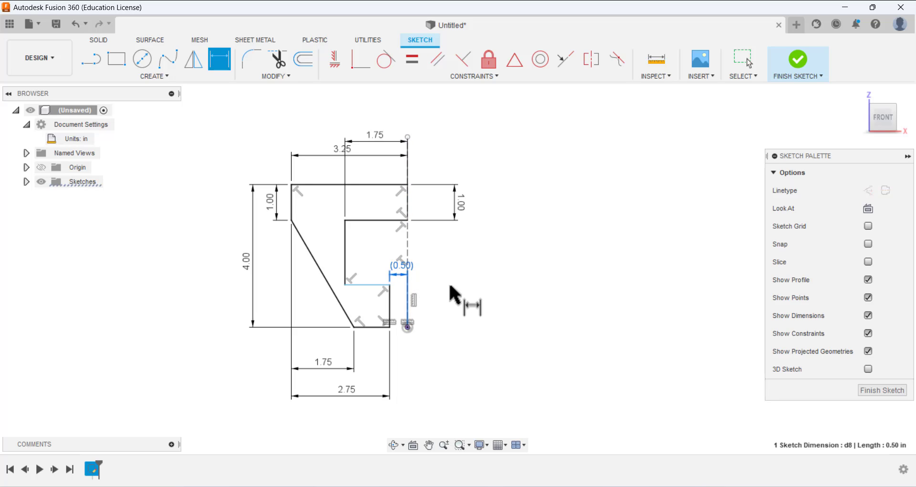
key("Escape")
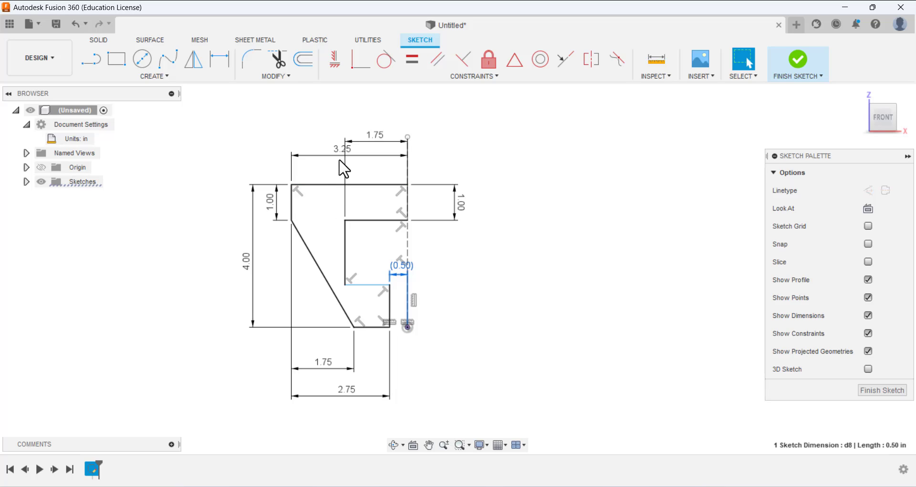
left_click_drag(341, 159, 349, 123)
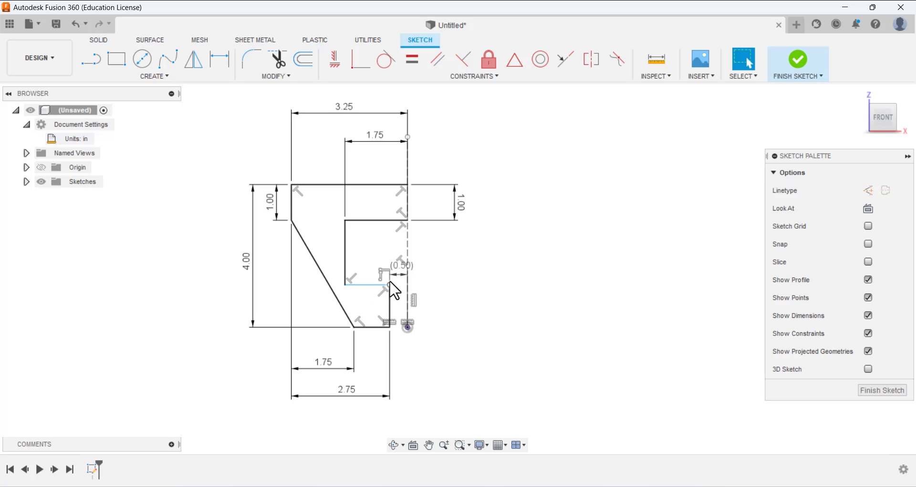
Raise the notch's bottom edge and dimension the notch's inner vertical edge to 1.00 in
left_click_drag(390, 286, 391, 262)
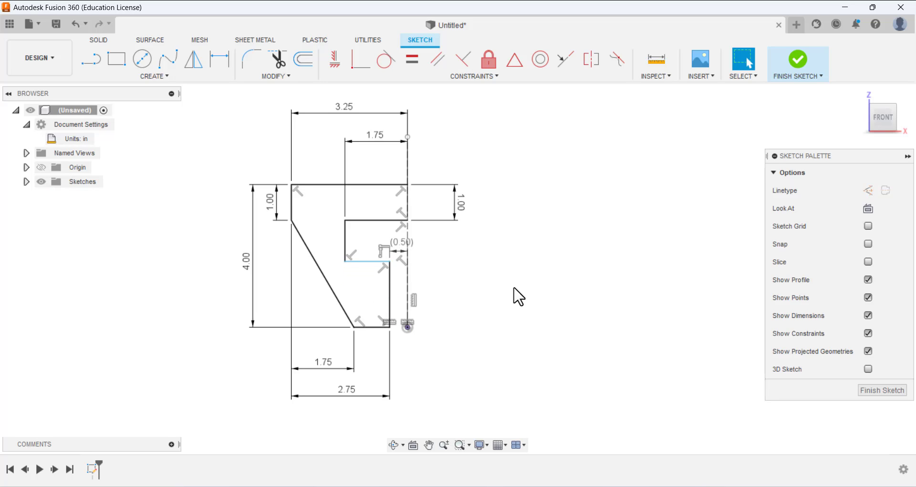
left_click(219, 59)
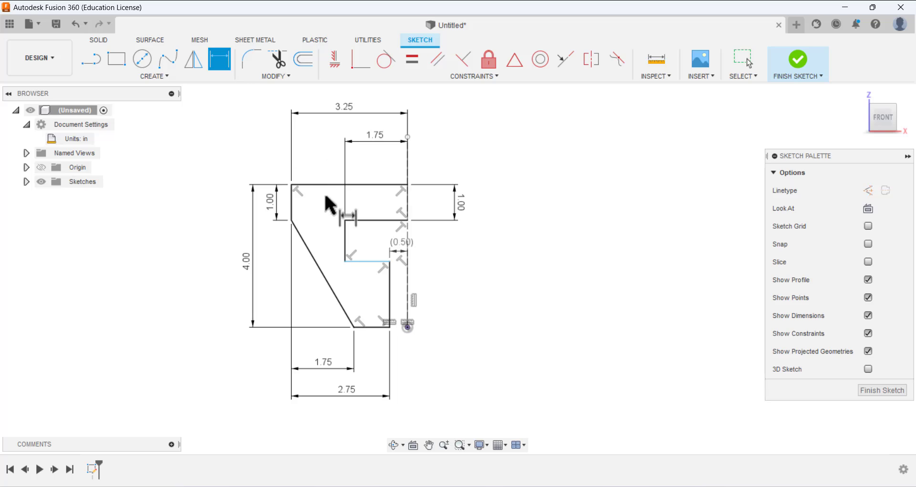
left_click(345, 239)
left_click(327, 235)
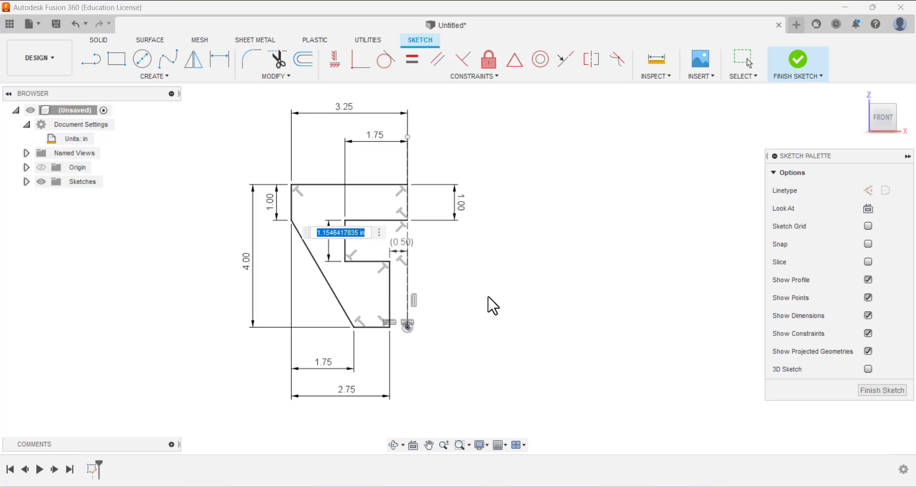
type("1")
key("Return")
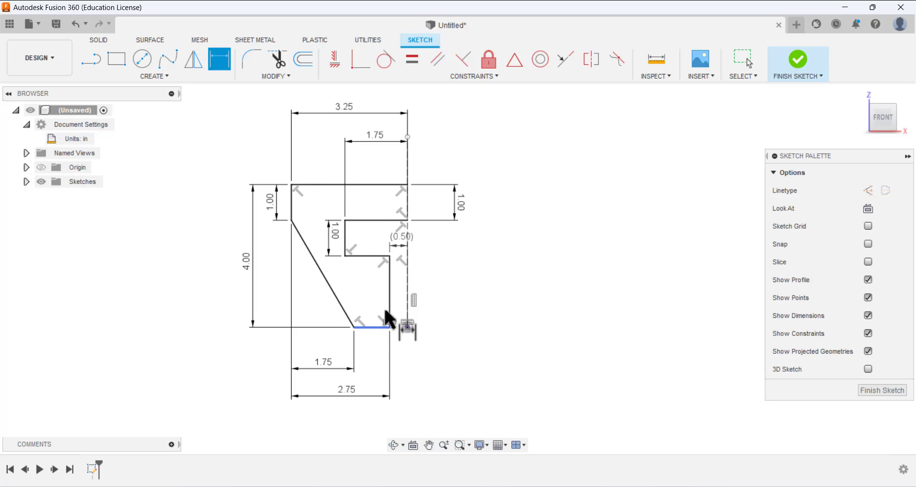
Rearrange the 4.00, 1.00, 1.75 and 3.25 dimensions and lengthen the centreline upward
left_click_drag(249, 260, 197, 263)
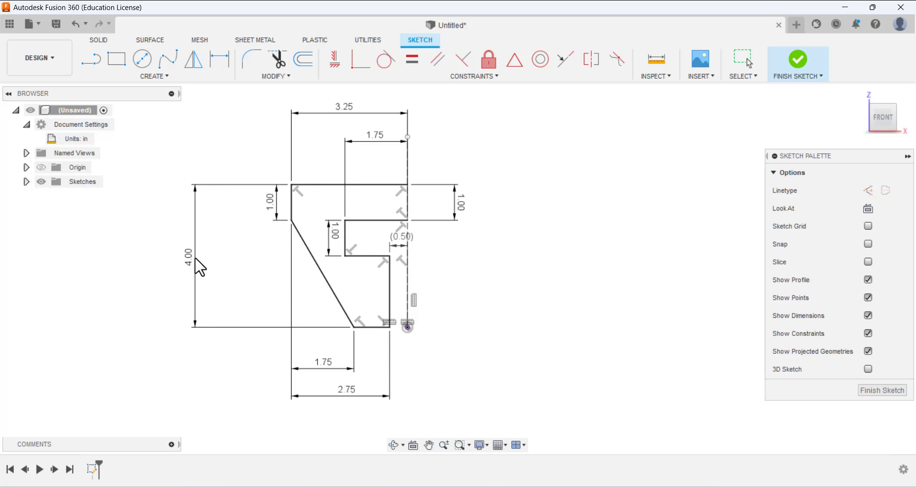
left_click_drag(283, 212, 250, 206)
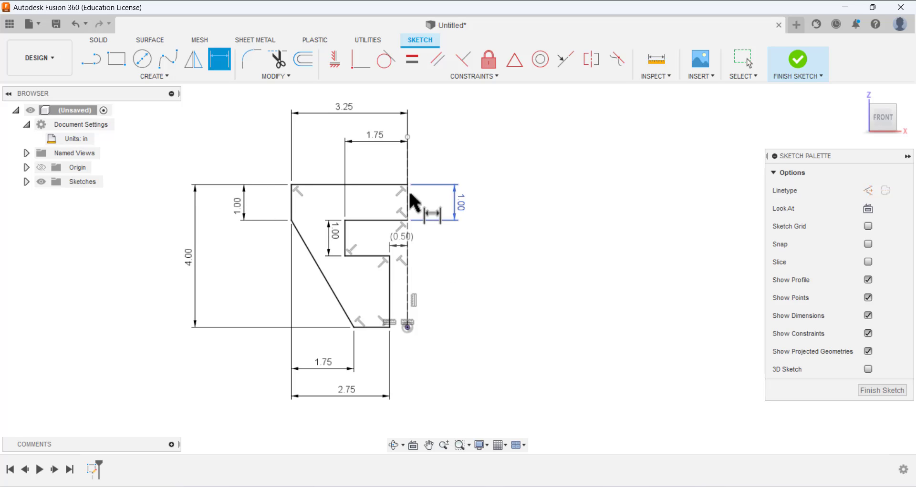
left_click_drag(382, 150, 380, 167)
left_click_drag(352, 112, 355, 147)
left_click(744, 59)
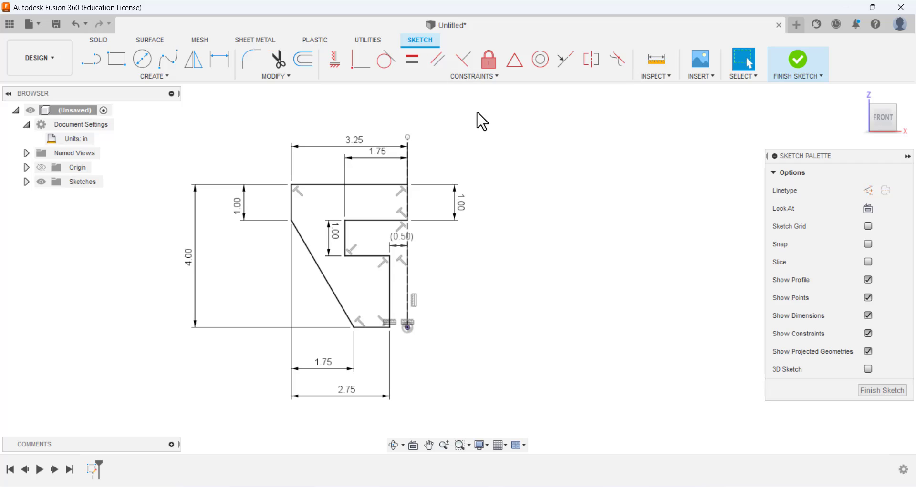
left_click_drag(408, 138, 407, 118)
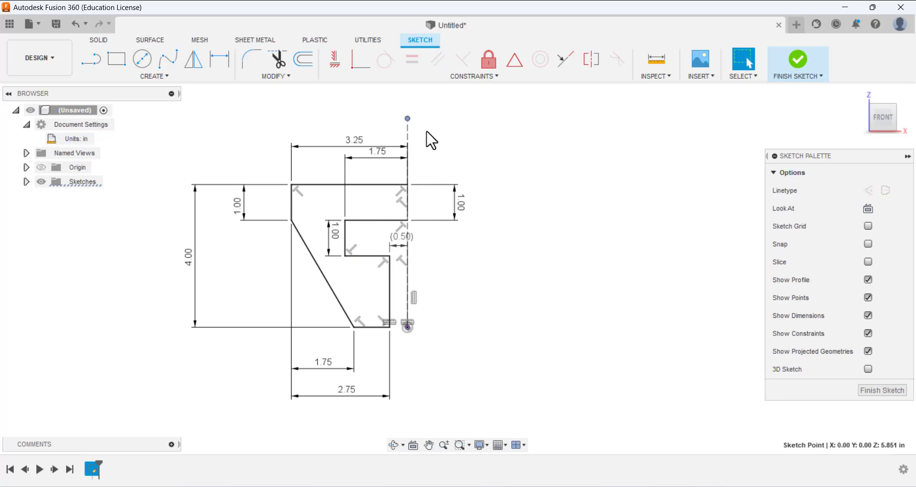
Start a sketch Mirror and select the top, left, inner, slanted and right edges
left_click(153, 76)
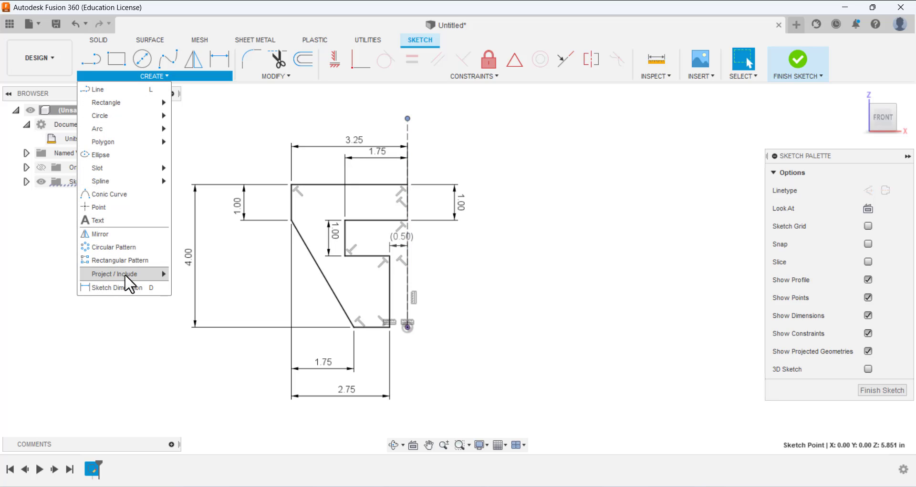
mouse_move(124, 273)
left_click(119, 234)
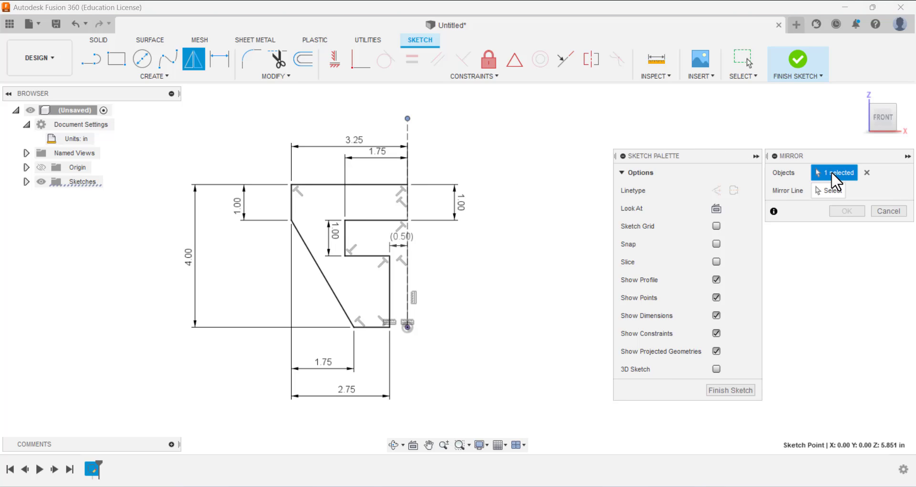
left_click(867, 173)
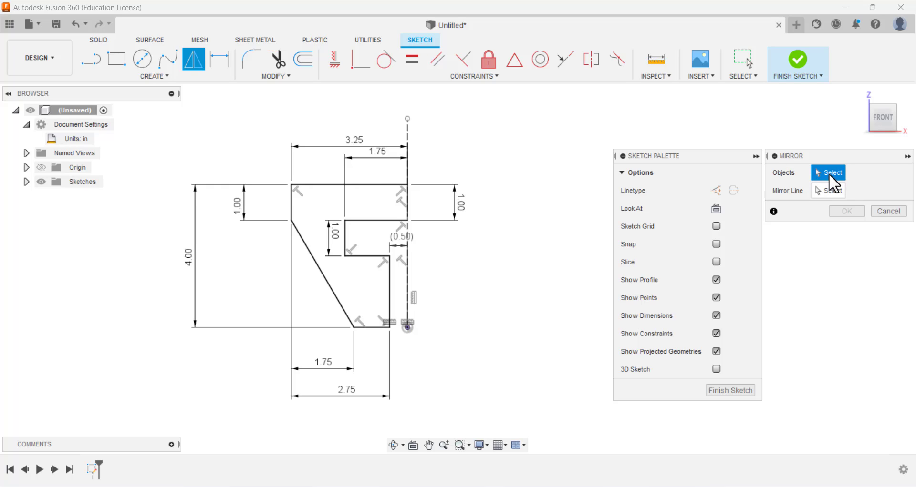
left_click(364, 184)
left_click(292, 205)
left_click(360, 222)
left_click(310, 253)
left_click(389, 300)
left_click(360, 257)
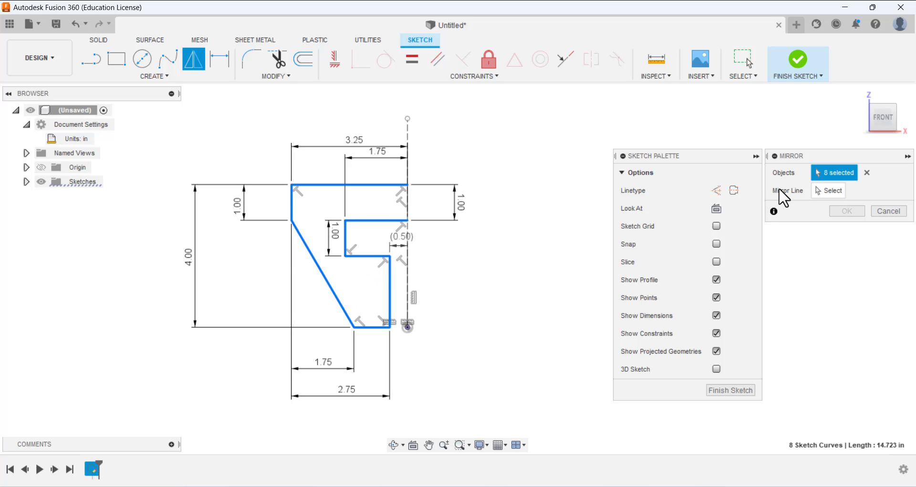
Mirror the selection across the centre construction line, finish the sketch, and return to Home view
left_click(828, 192)
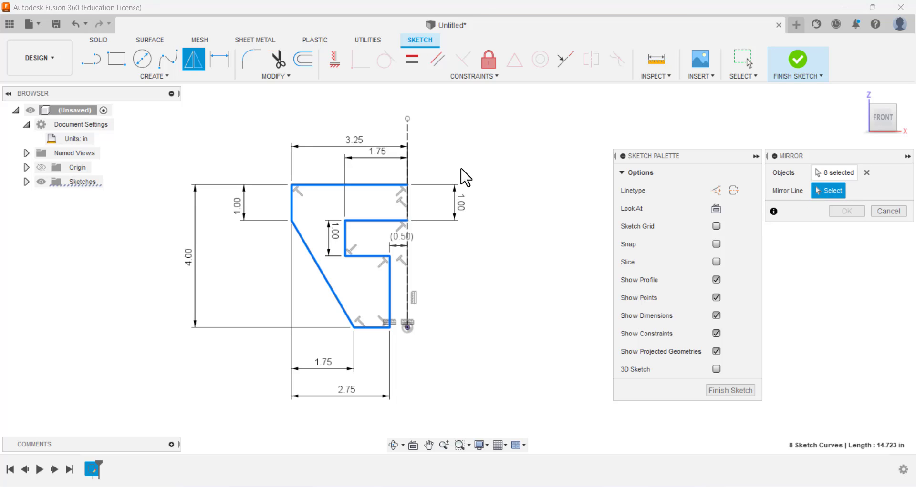
left_click(408, 139)
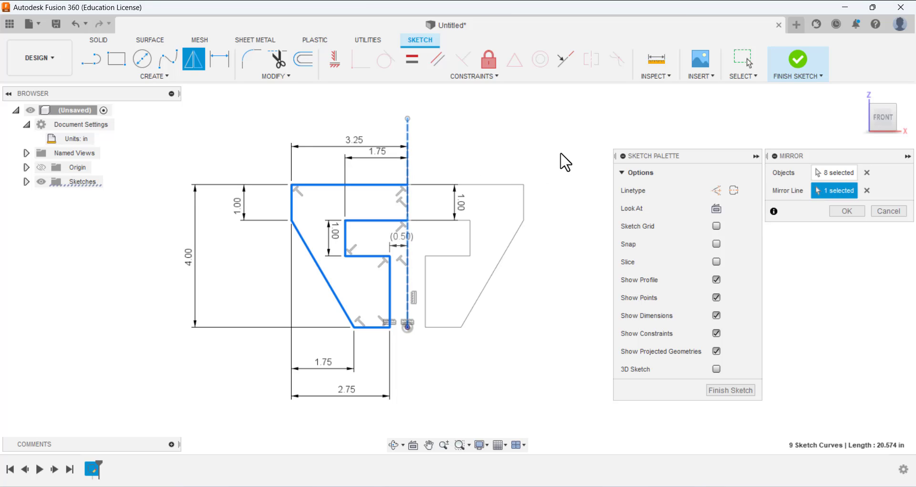
left_click(843, 212)
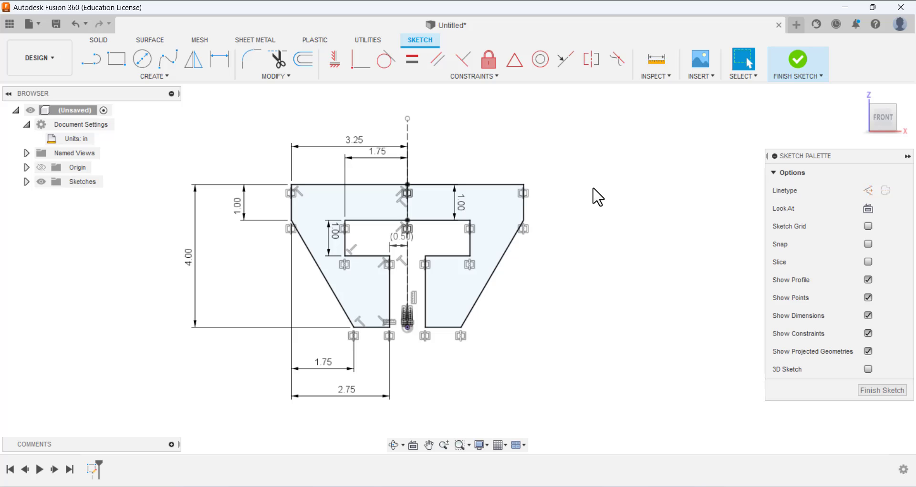
left_click(878, 391)
left_click(860, 94)
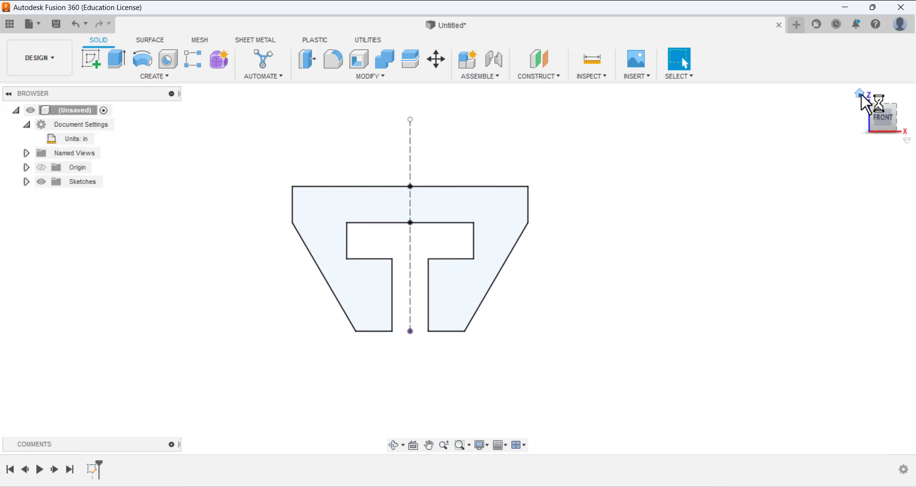
Extrude the clip profile into a thin solid plate and orbit to inspect it
left_click(117, 58)
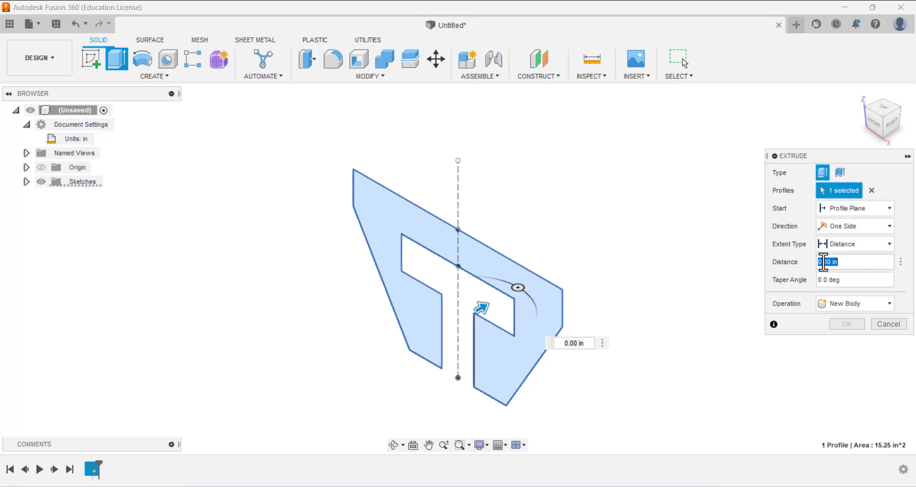
key("Return")
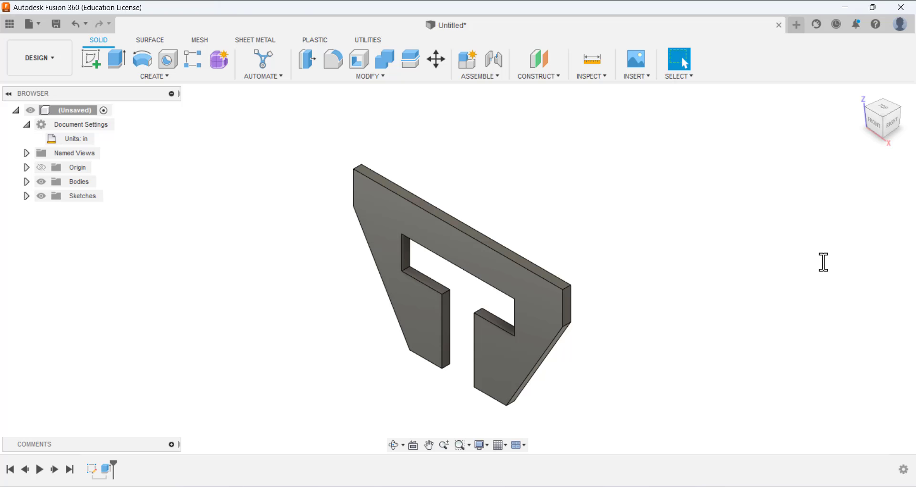
middle_click_drag(587, 243, 306, 108, "shift")
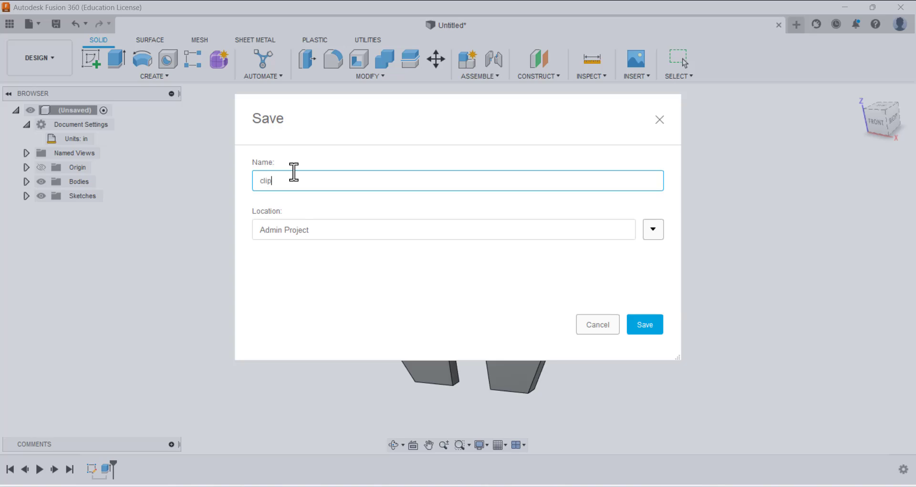
Save the plate as clip and start a new design with units set to inches
key("Return")
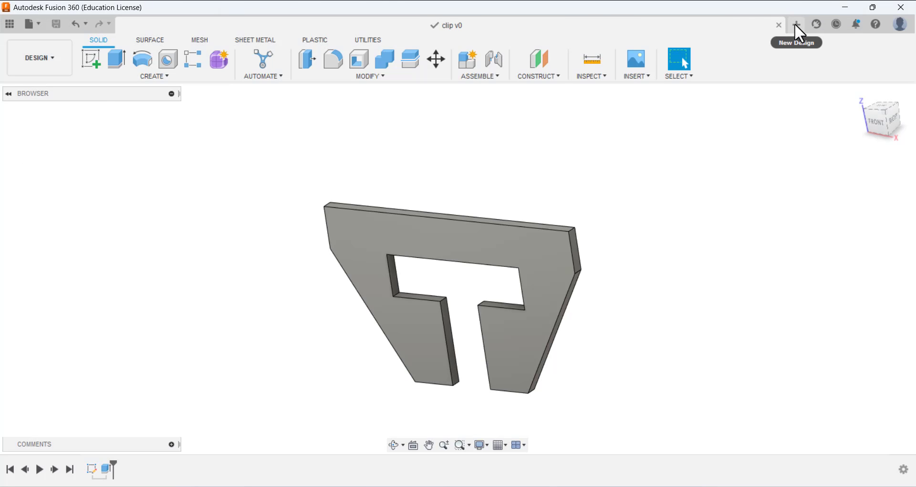
left_click(794, 24)
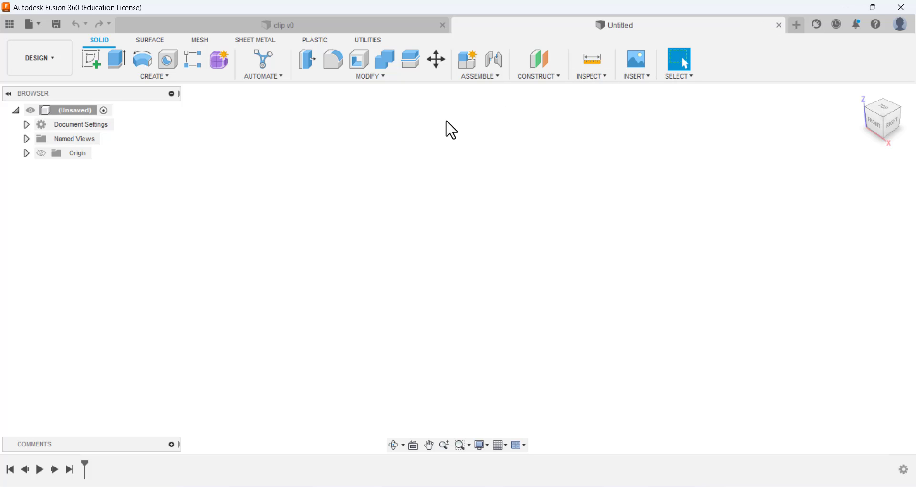
left_click(26, 125)
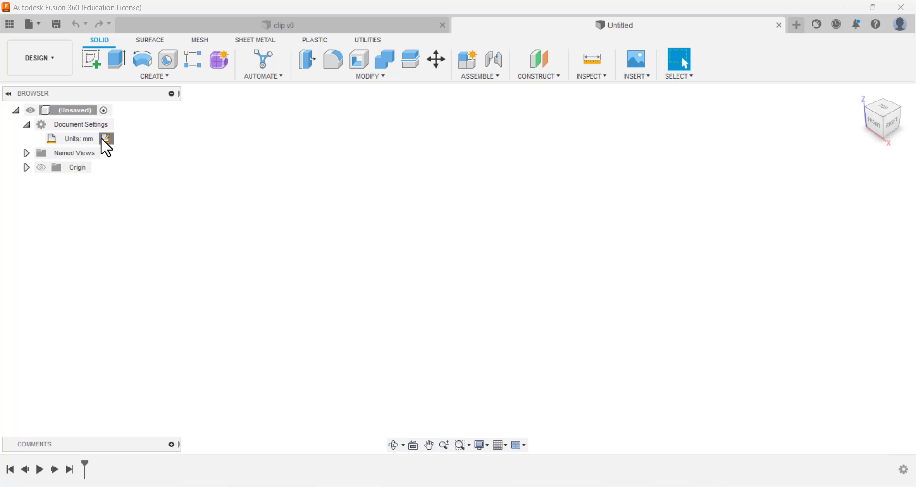
left_click(103, 139)
left_click(857, 173)
left_click(830, 228)
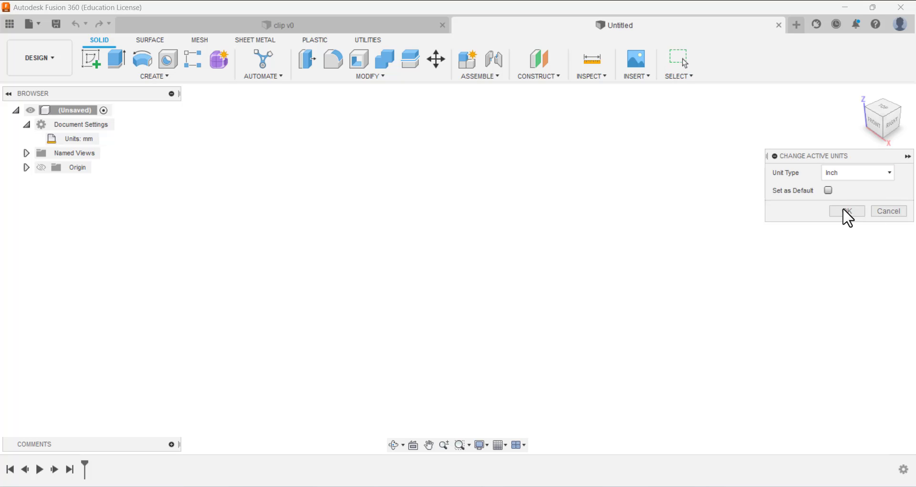
left_click(840, 212)
left_click(90, 65)
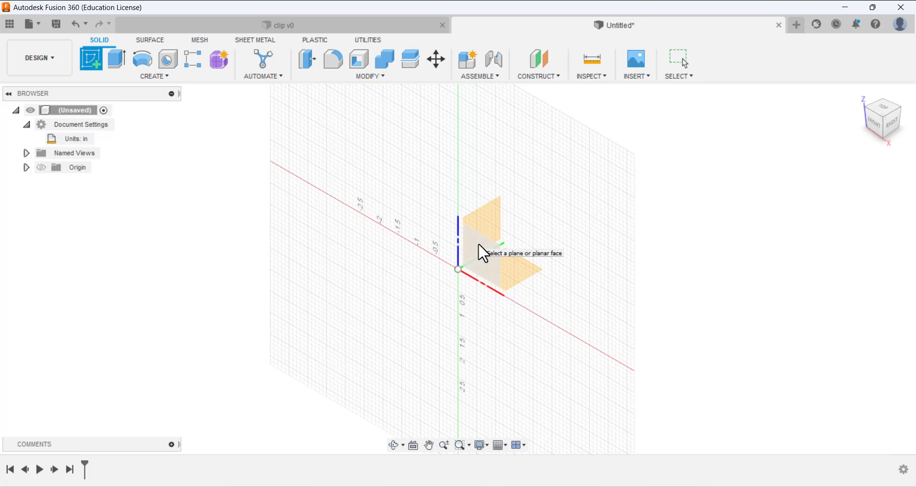
On the front plane, draw a closed line outline from the origin with one slanted cut corner
left_click(476, 241)
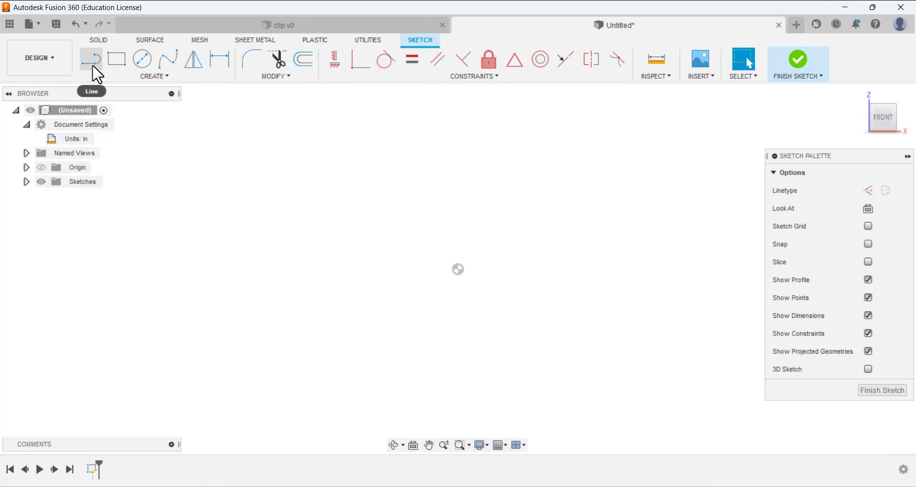
left_click(94, 59)
left_click(458, 269)
left_click(540, 273)
left_click(538, 323)
left_click(697, 270)
left_click(697, 190)
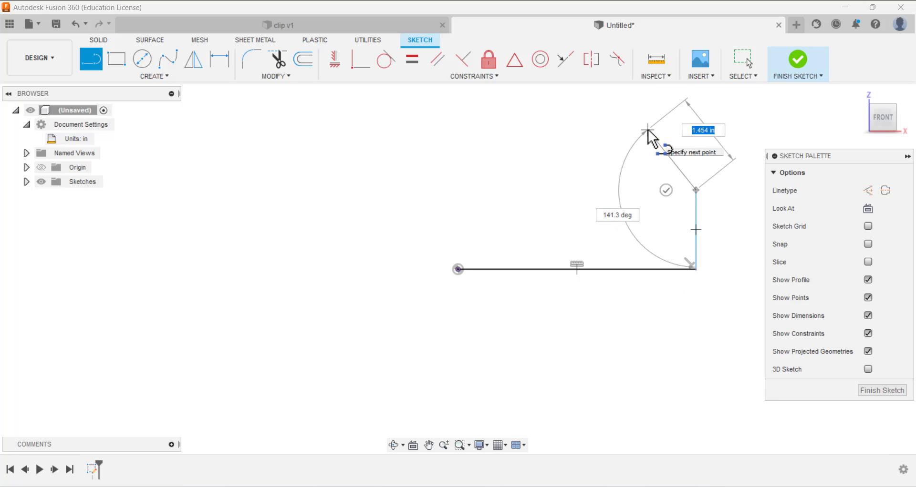
left_click(648, 130)
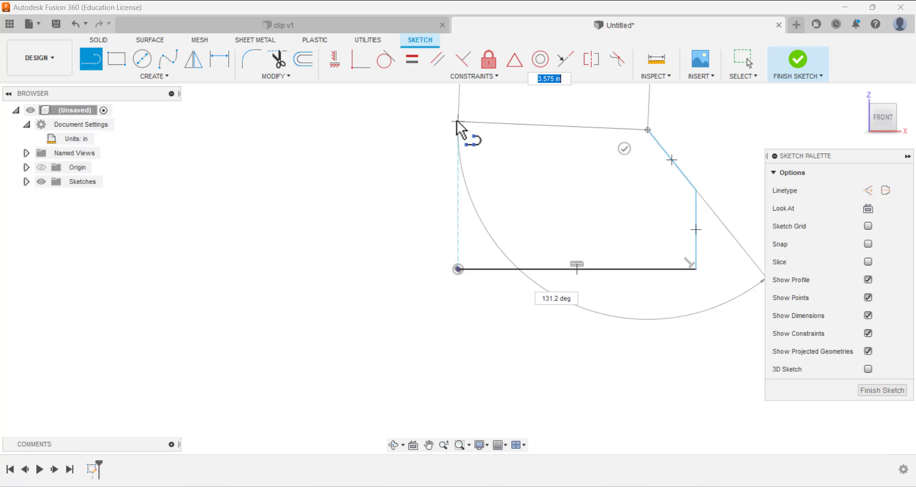
left_click(459, 129)
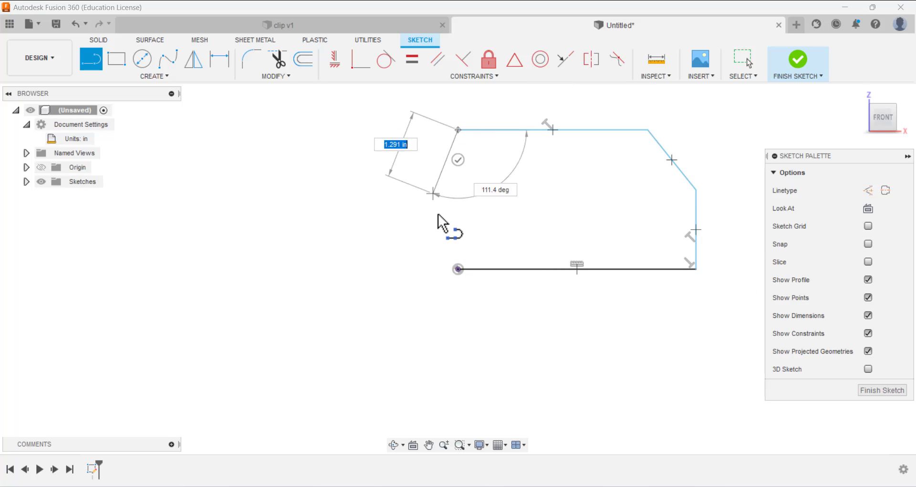
left_click(458, 269)
right_click(341, 189)
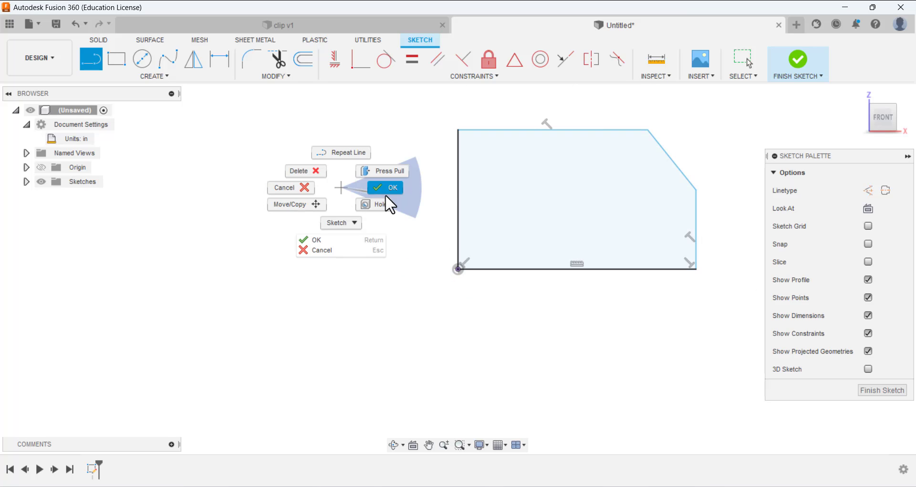
left_click(385, 194)
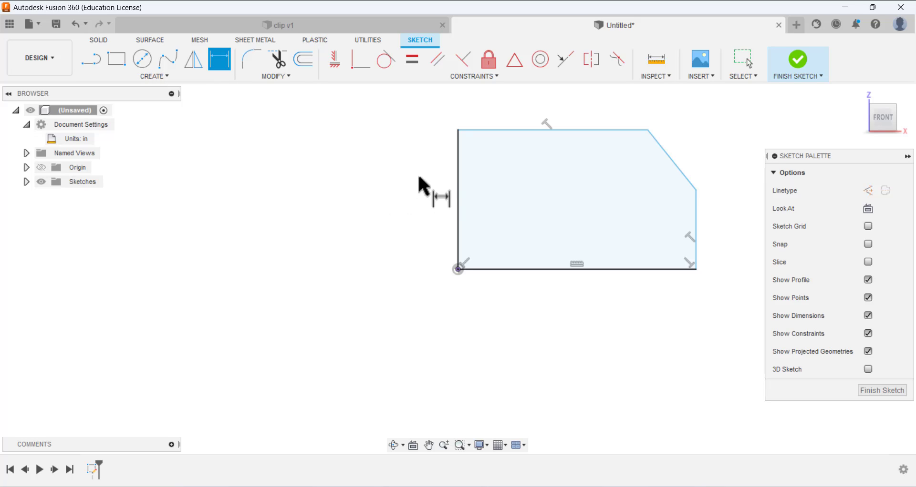
Dimension the left edge to 4.00 in and the bottom edge to 5.50 in
left_click(458, 181)
left_click(404, 190)
type("4")
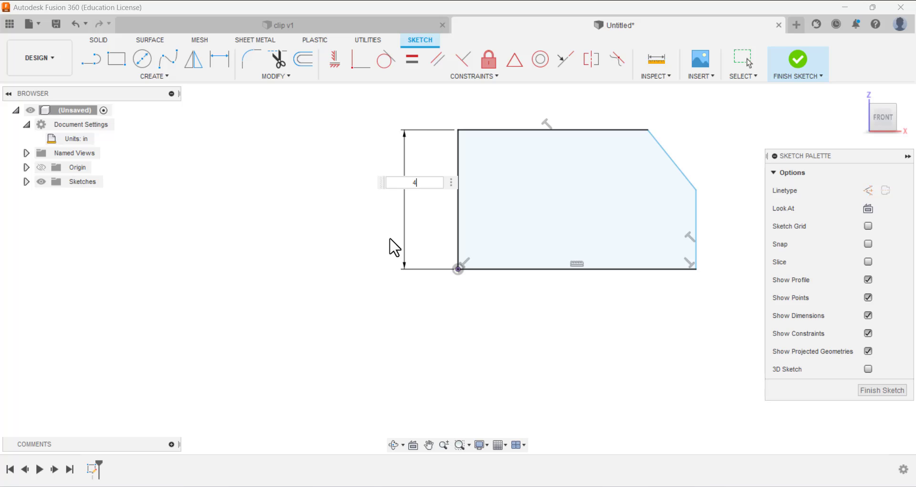
key("Return")
scroll(338, 290, "down", 3)
scroll(537, 158, "up", 2)
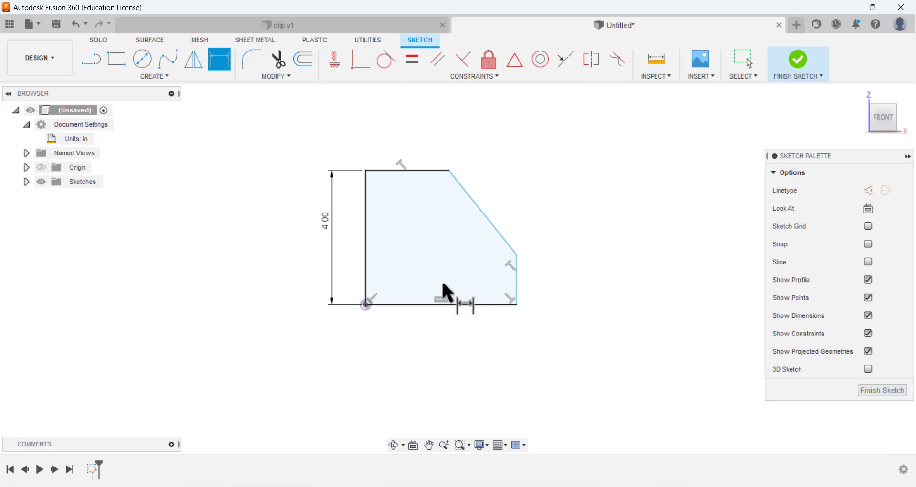
left_click(442, 306)
left_click(438, 325)
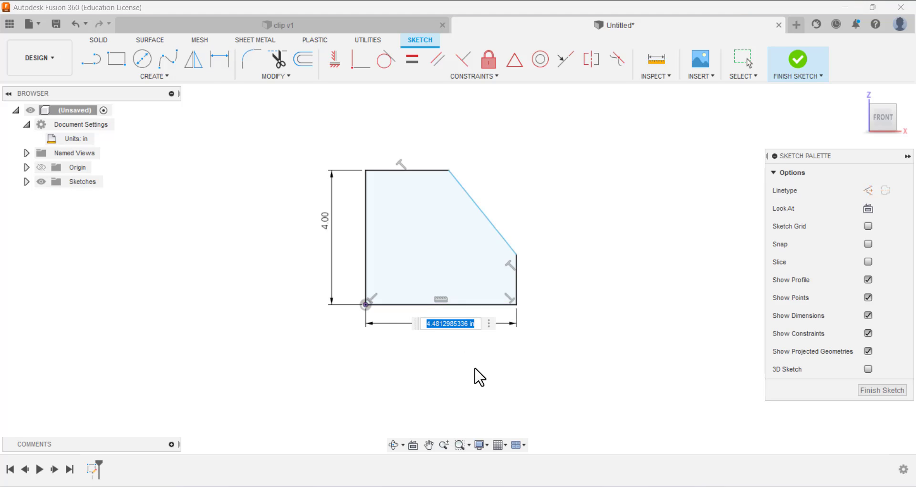
type("5.5")
key("Return")
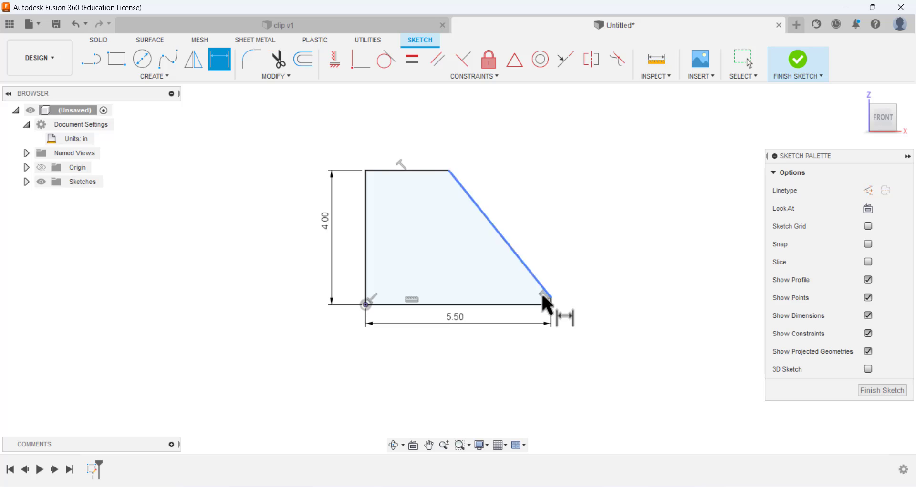
Dimension the short right edge to 2.00 in and the top edge to 4.25 in
scroll(565, 303, "up", 1)
scroll(568, 305, "up", 10)
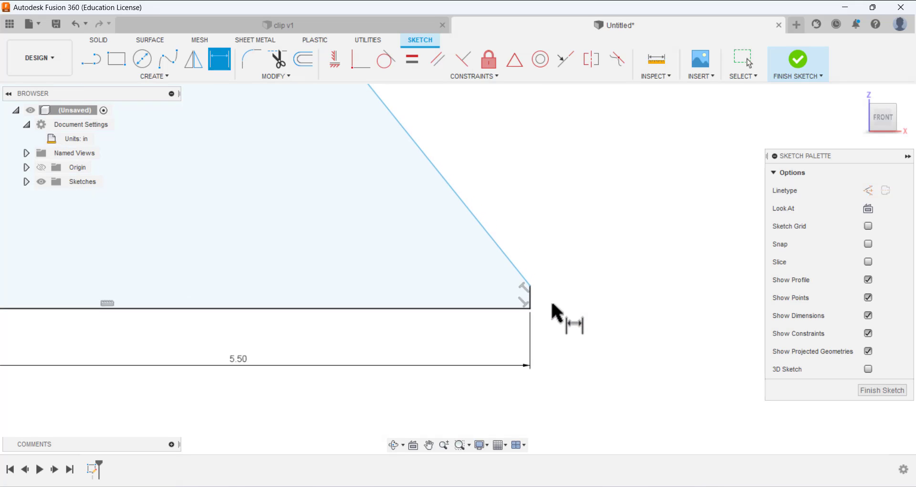
left_click(508, 293)
left_click(568, 297)
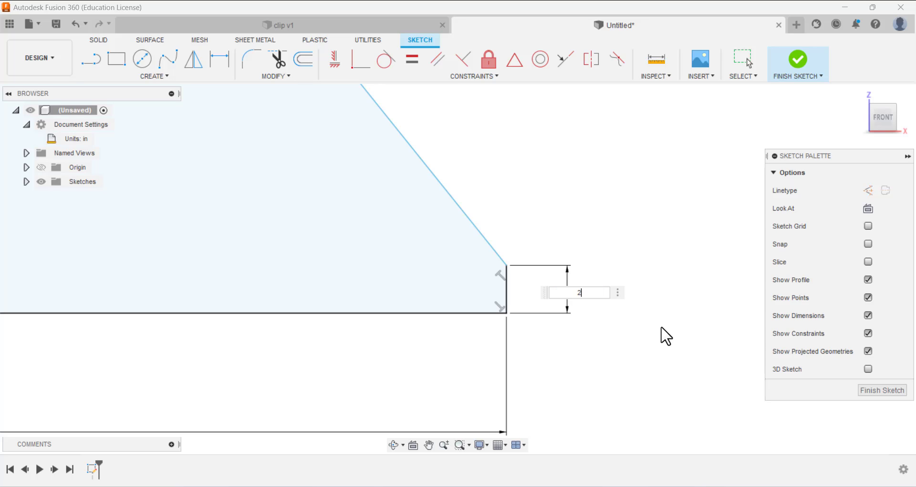
key("Return")
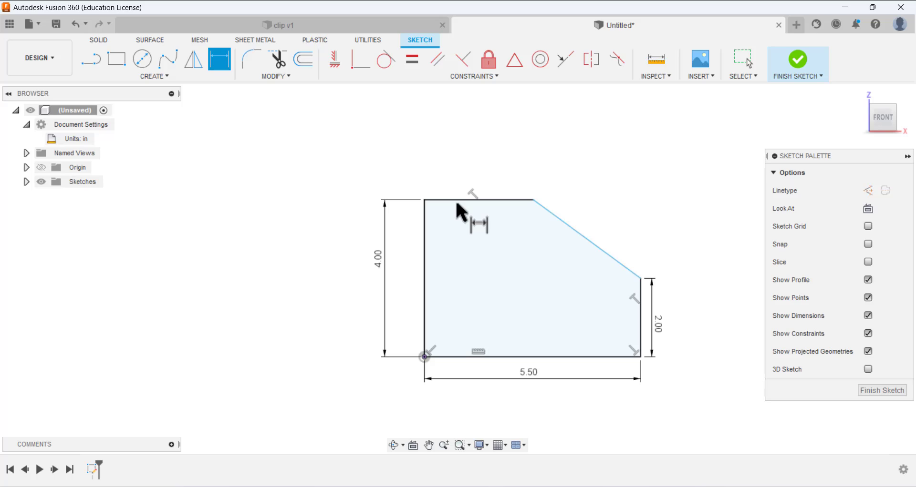
left_click(470, 203)
left_click(500, 170)
type("4.25")
key("Return")
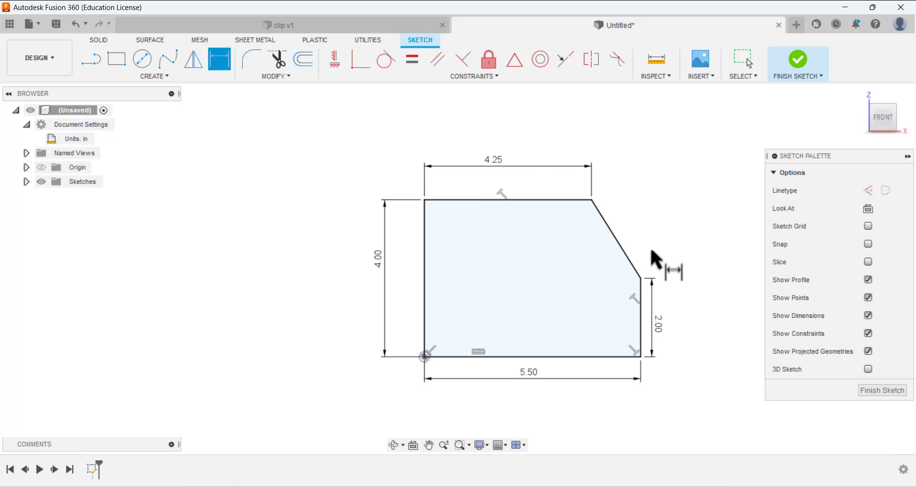
Extrude the finished cut-corner outline into a 0.125 in thick solid plate
left_click(869, 392)
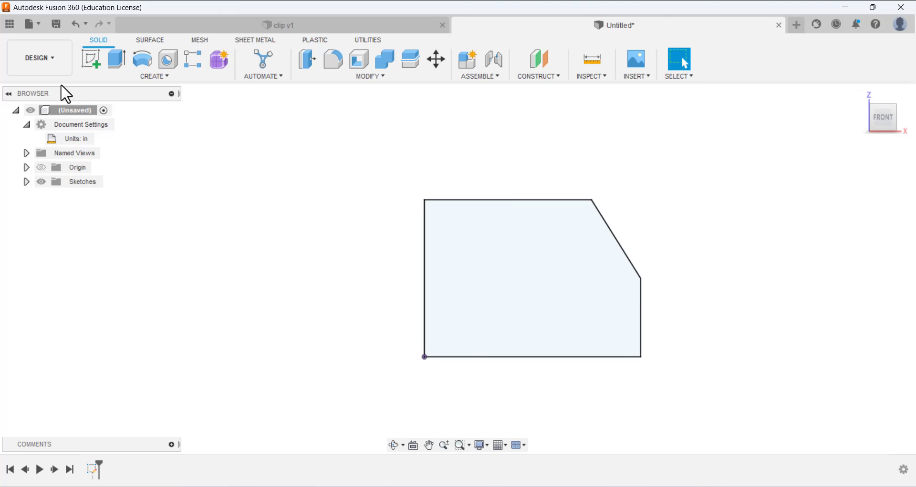
left_click(111, 61)
mouse_move(635, 194)
middle_mouse_down("shift")
mouse_move(606, 201)
mouse_move(611, 230)
mouse_move(609, 214)
mouse_move(622, 216)
mouse_move(617, 201)
middle_mouse_up("shift")
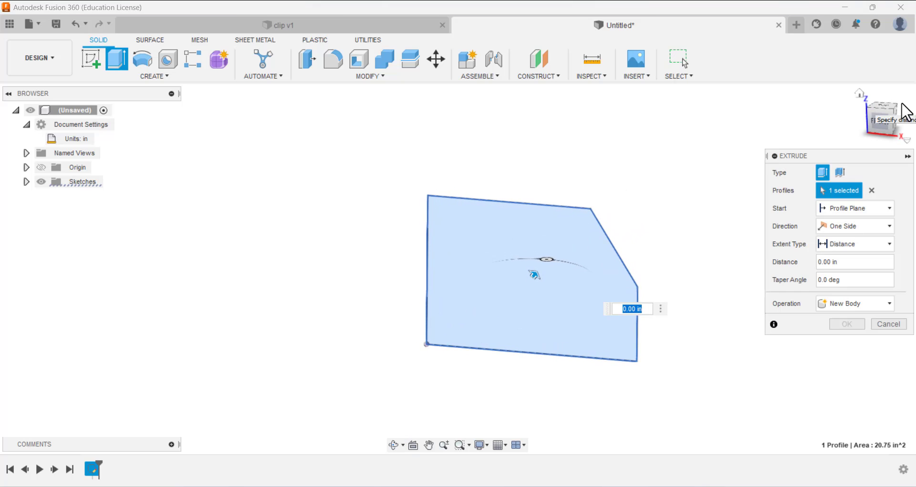
middle_click_drag(458, 269, 459, 322, "shift")
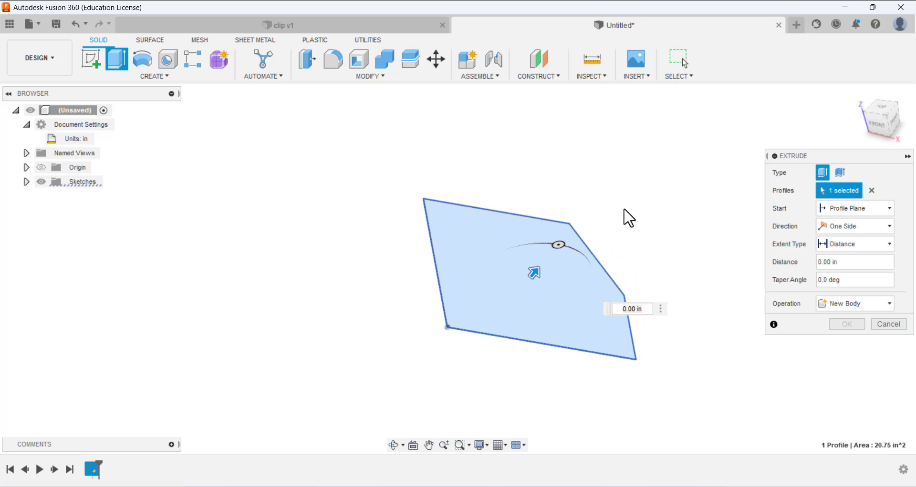
double_click(629, 309)
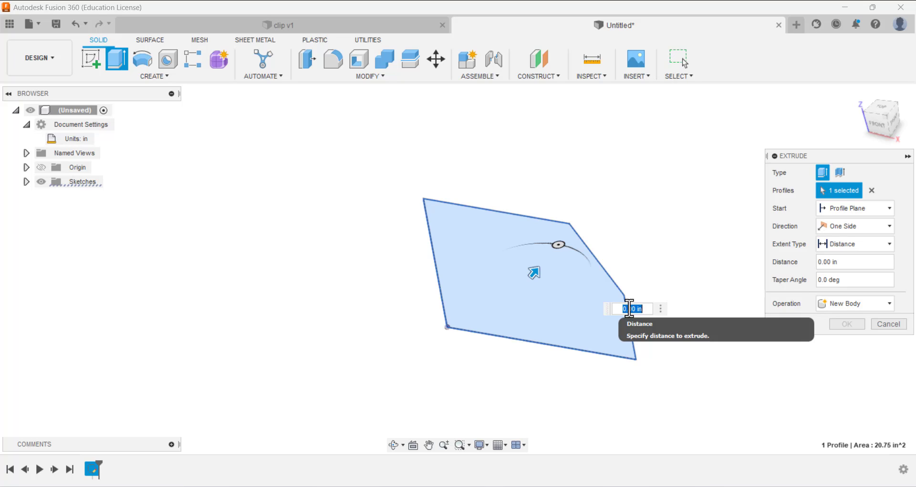
type("0.125")
key("Return")
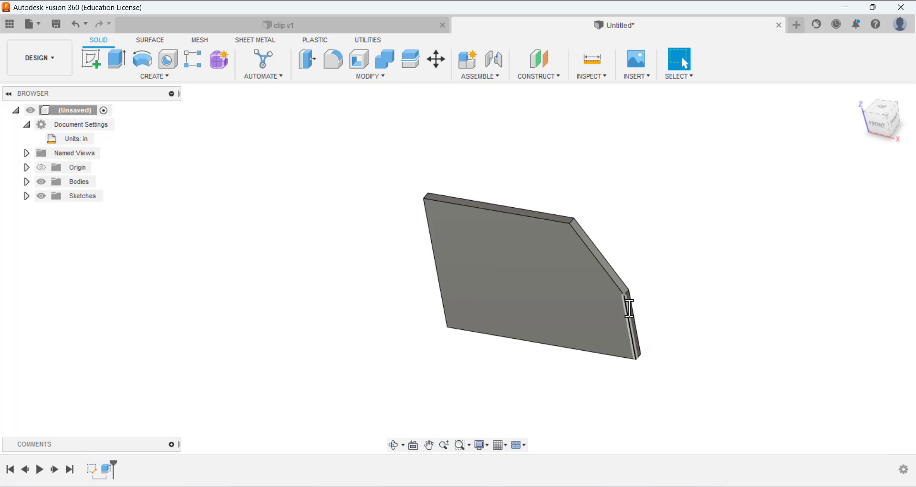
left_click_drag(873, 119, 879, 122)
left_click(90, 59)
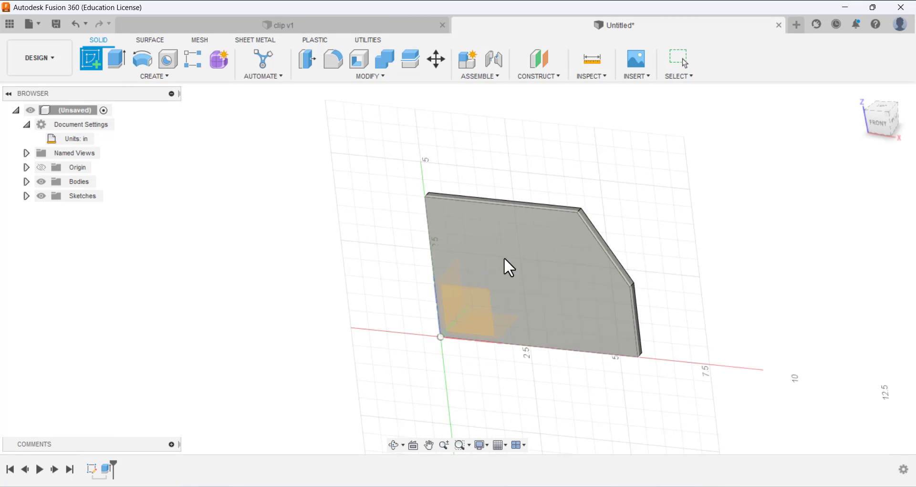
Draw a circle on the plate's front face and dimension it to 1 in diameter
left_click(525, 225)
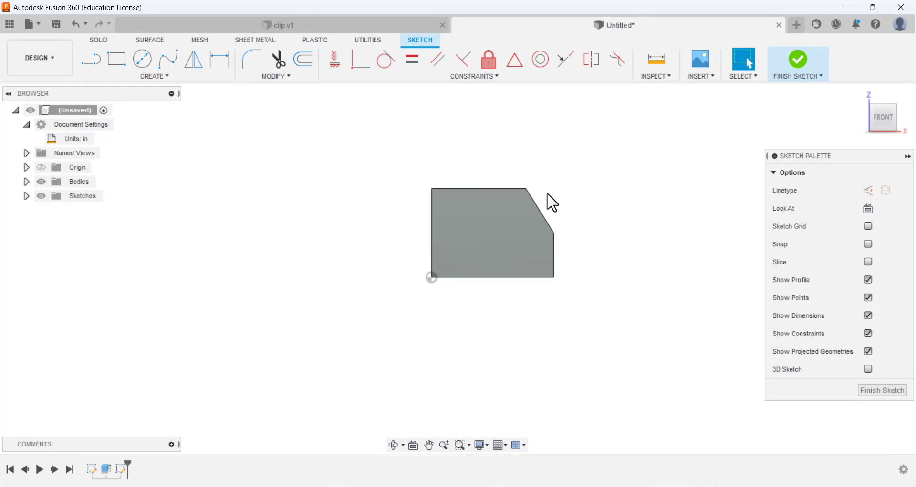
scroll(549, 196, "up", 3)
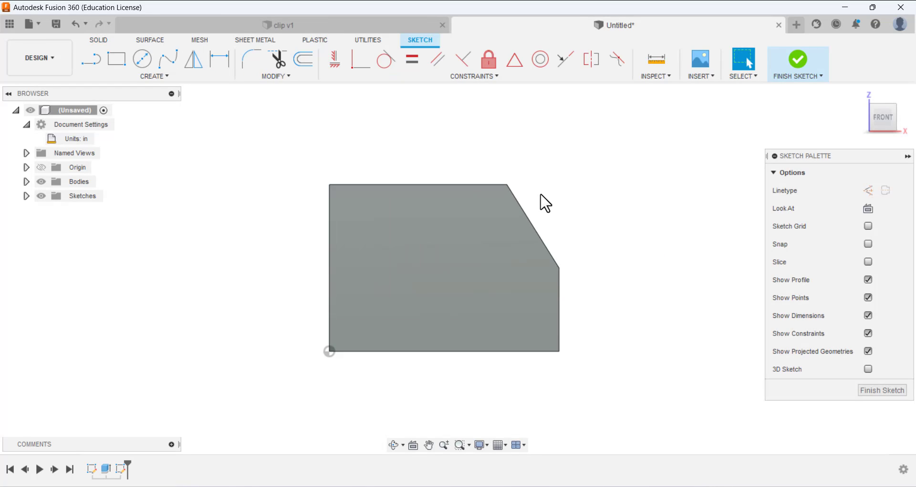
left_click(142, 59)
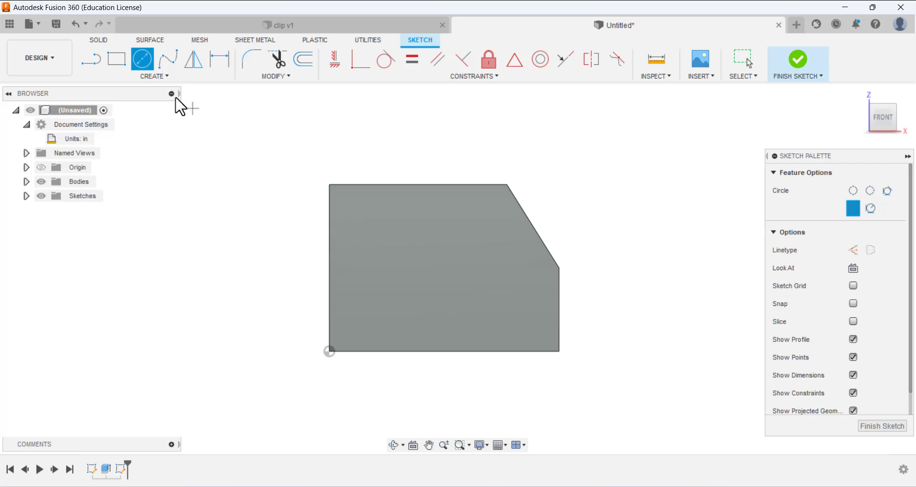
left_click(382, 235)
left_click(405, 254)
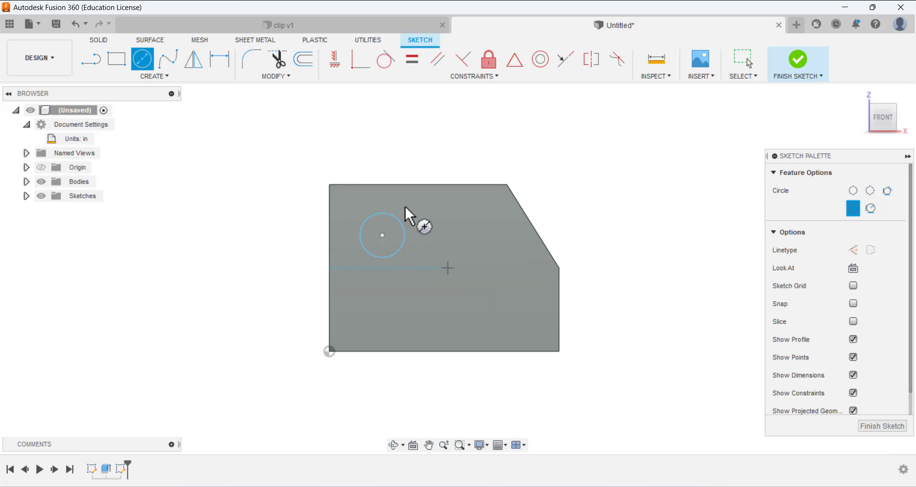
left_click(221, 60)
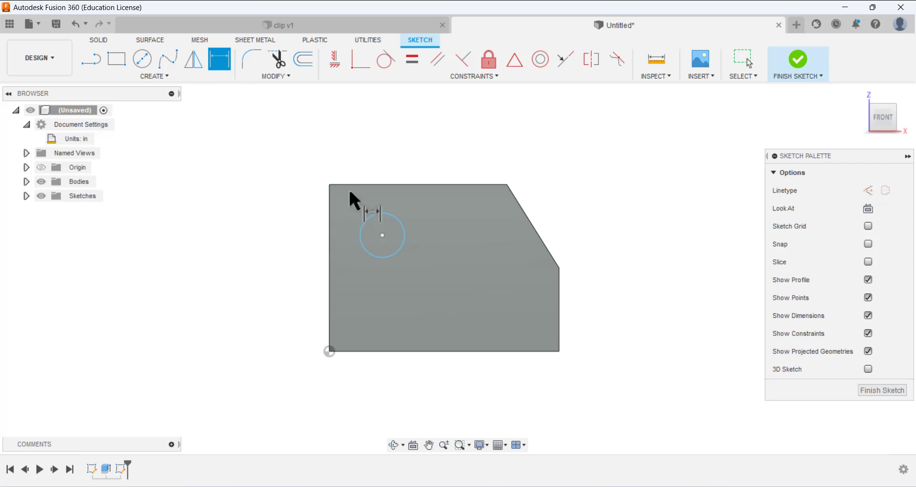
left_click(390, 214)
left_click(423, 152)
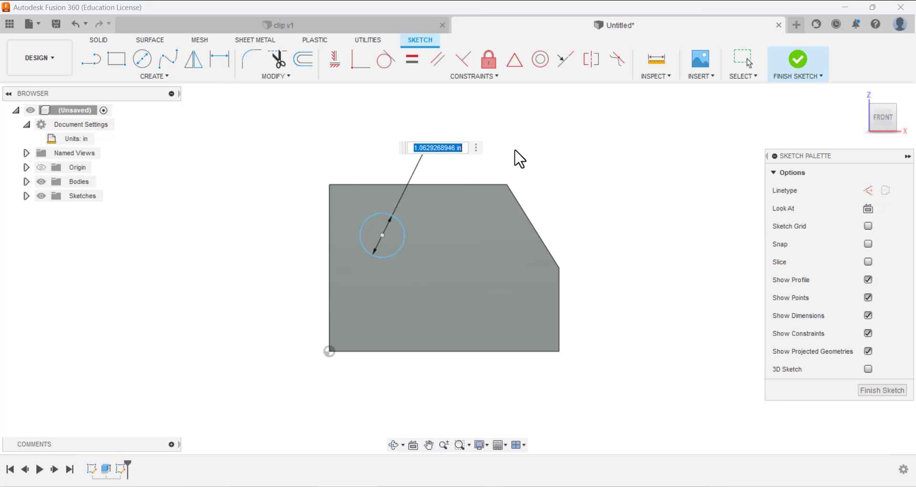
type("1")
key("Return")
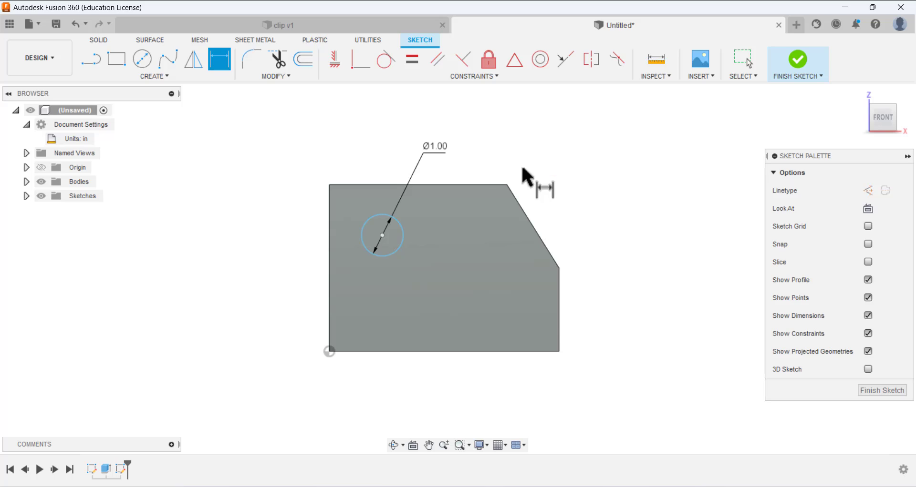
Locate the circle 1.00 in from the left edge and 2.50 in up, then finish the sketch
left_click(382, 236)
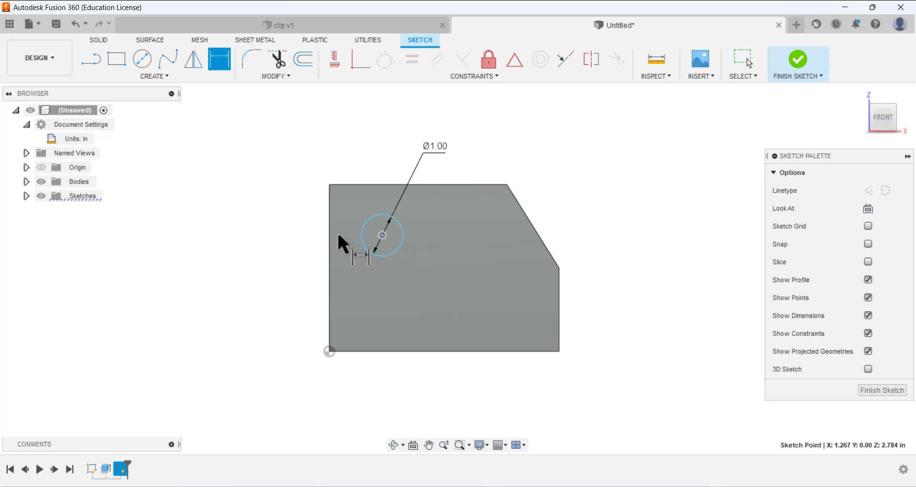
left_click(330, 230)
left_click(377, 170)
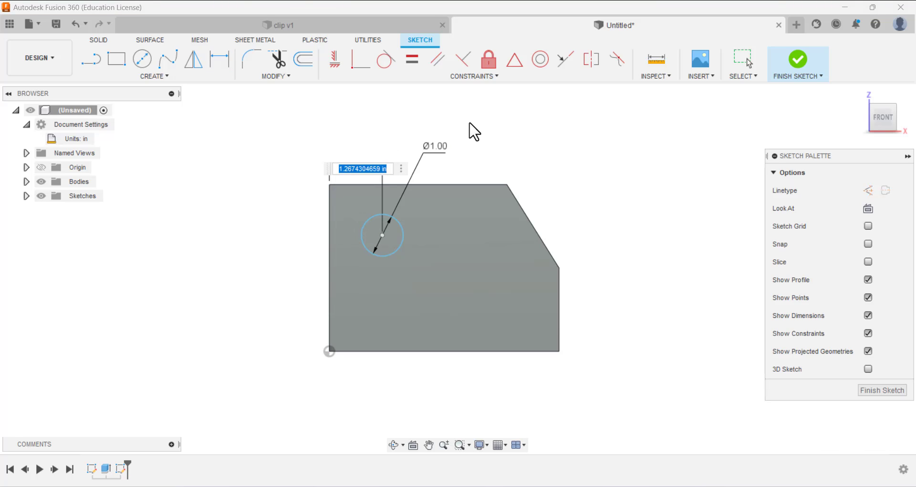
type("1")
key("Return")
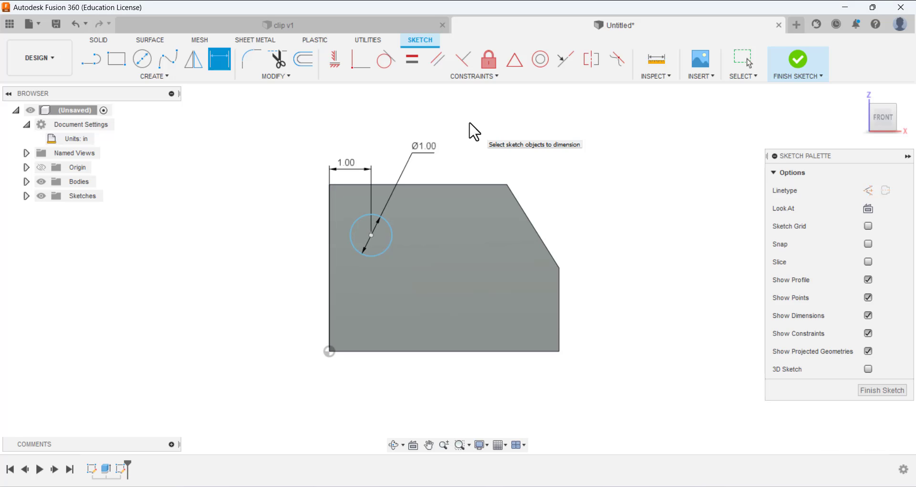
left_click(371, 236)
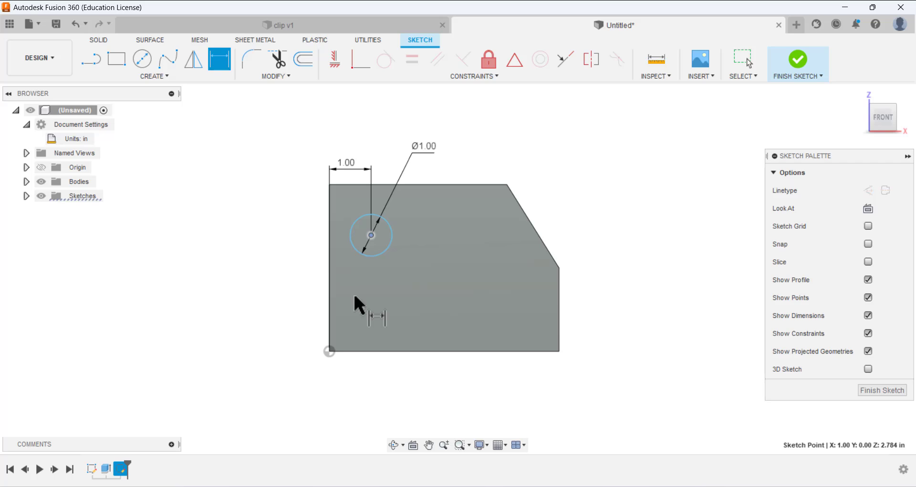
left_click(330, 352)
left_click(293, 323)
type("2.5")
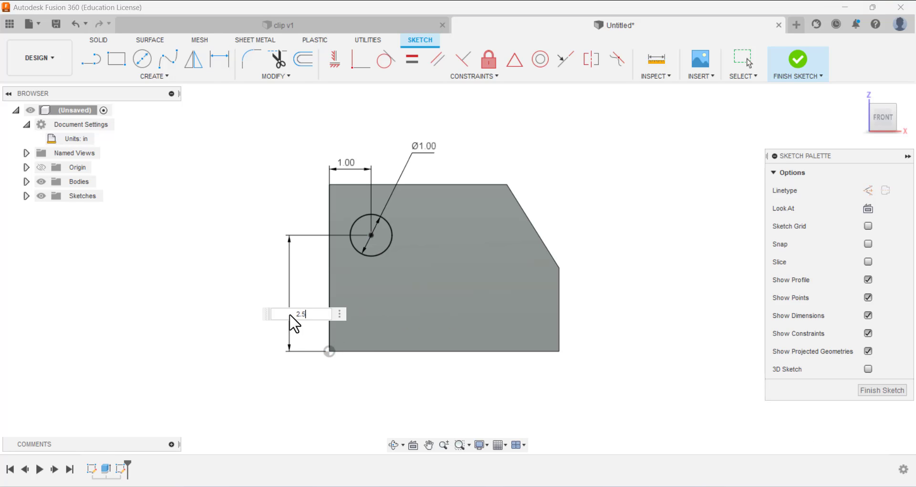
key("Return")
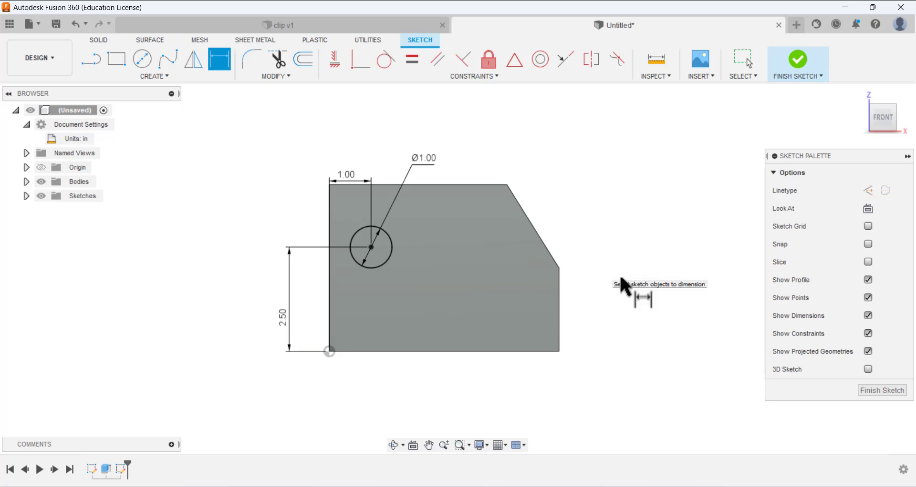
left_click(875, 390)
left_click(860, 94)
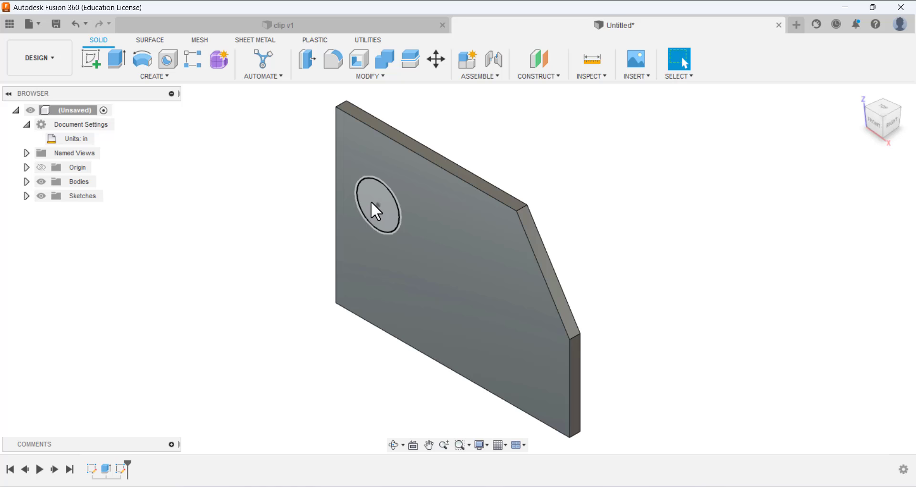
Extrude the 1 in circle as a Cut with extent All to make a through hole
left_click(107, 61)
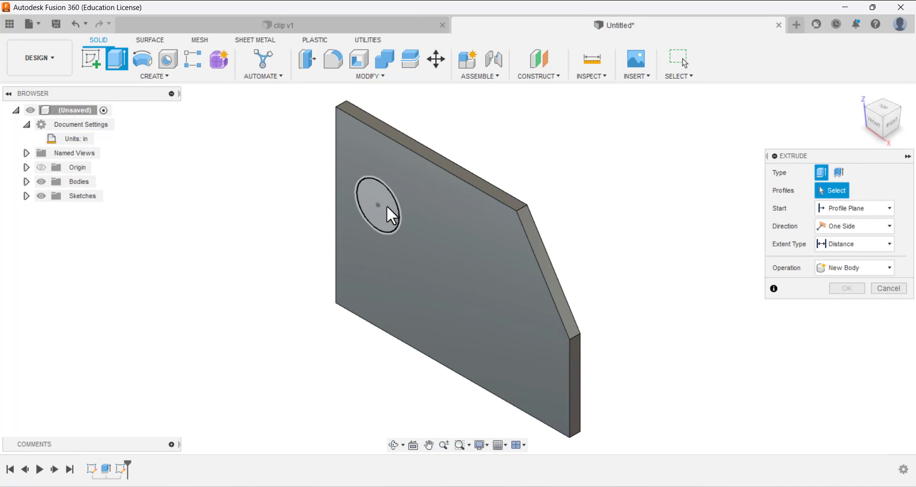
left_click(384, 205)
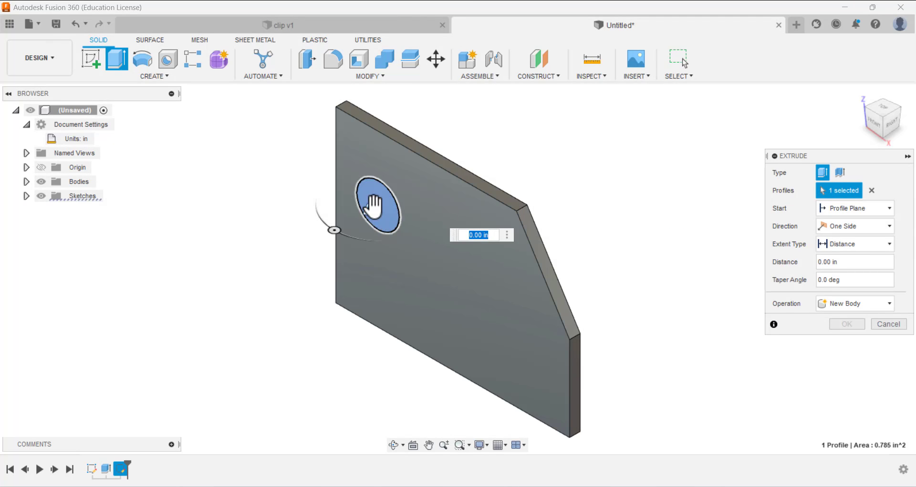
left_click_drag(365, 210, 431, 173)
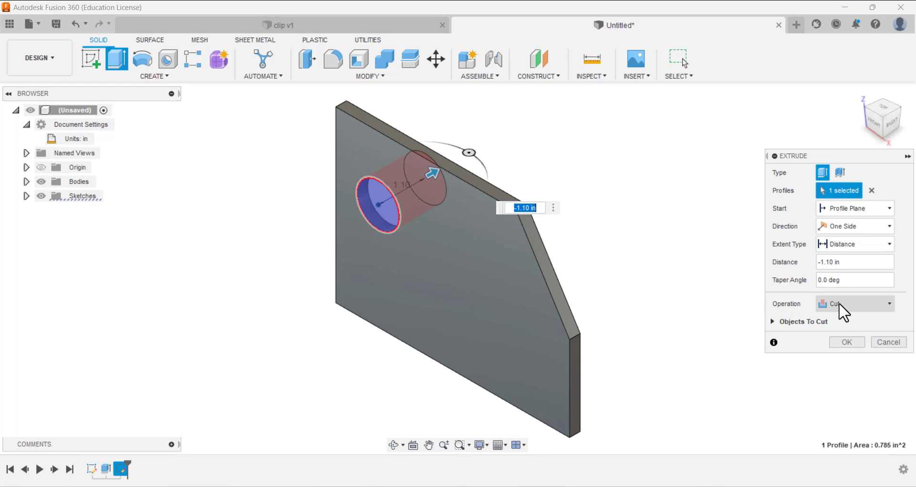
left_click(838, 245)
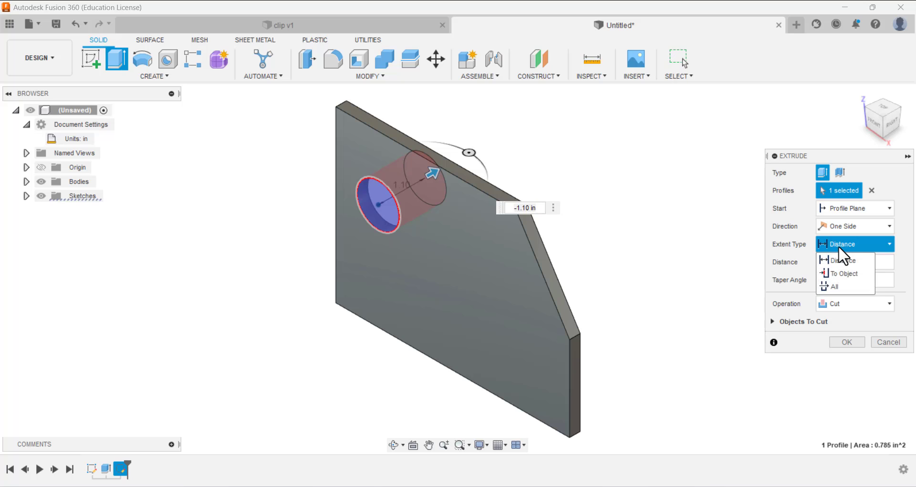
left_click(836, 288)
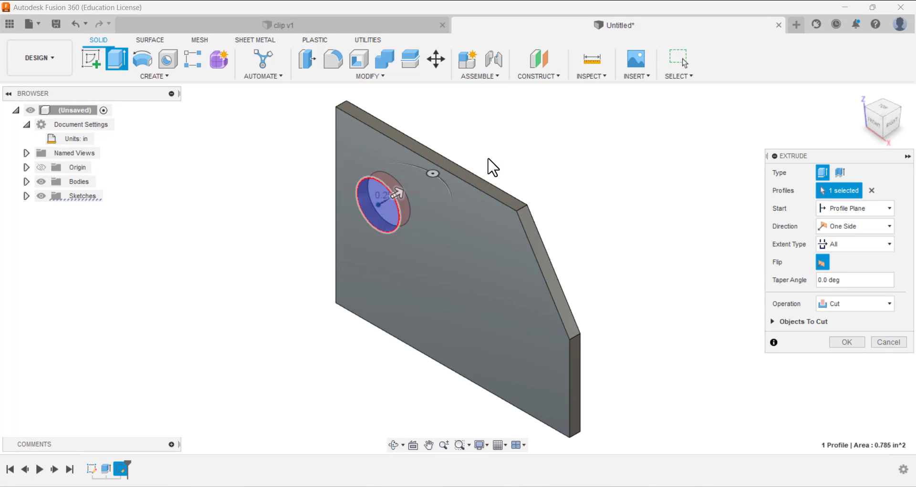
left_click(847, 343)
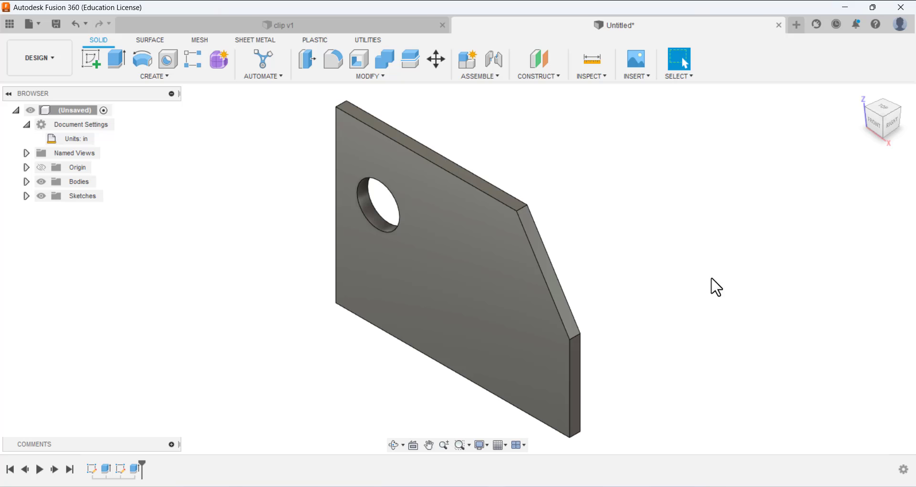
middle_click_drag(594, 215, 607, 196, "shift")
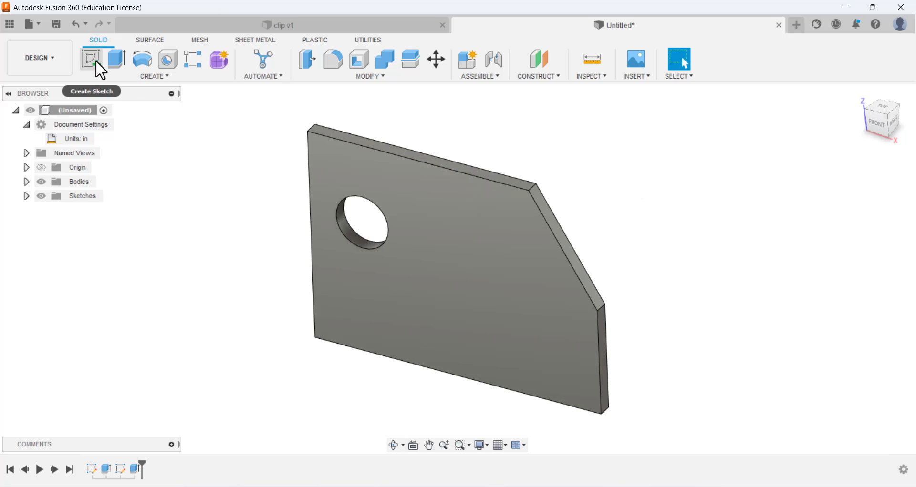
Start a new sketch on the plate face and draw a 1 in diameter circle
left_click(92, 60)
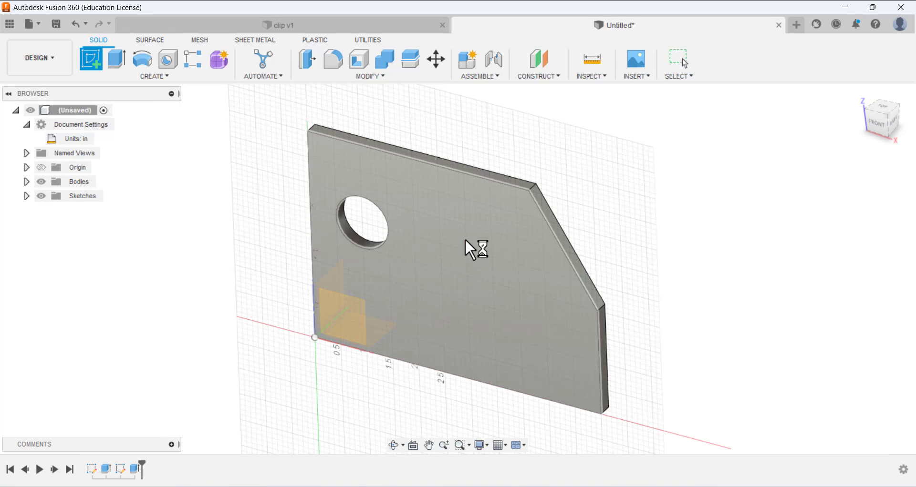
left_click(465, 246)
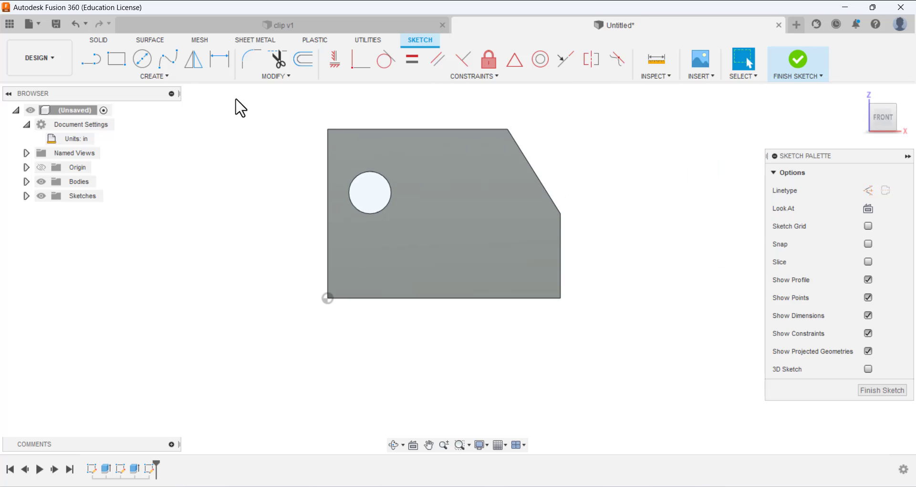
left_click(142, 59)
left_click(462, 235)
left_click(483, 217)
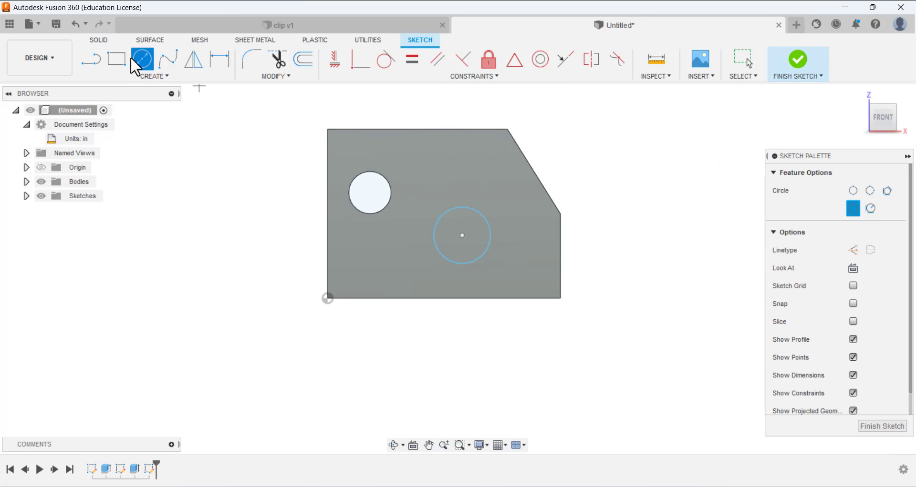
left_click(220, 62)
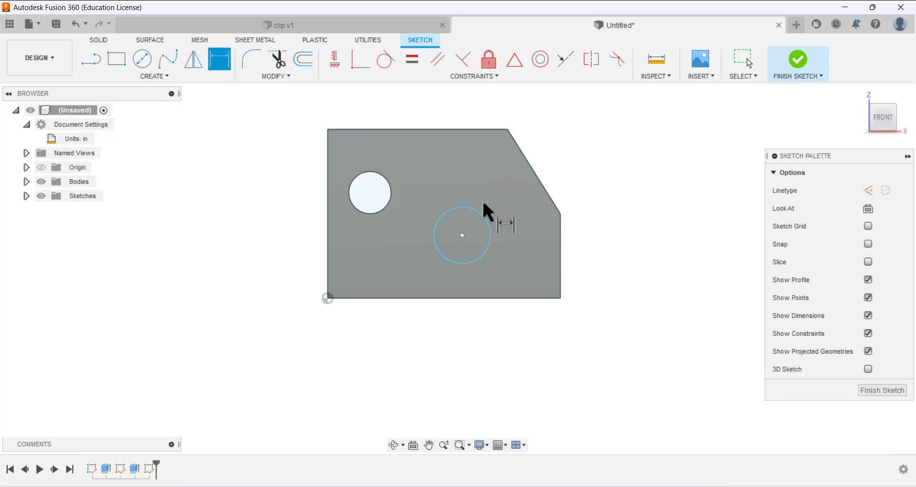
left_click(480, 215)
left_click(561, 173)
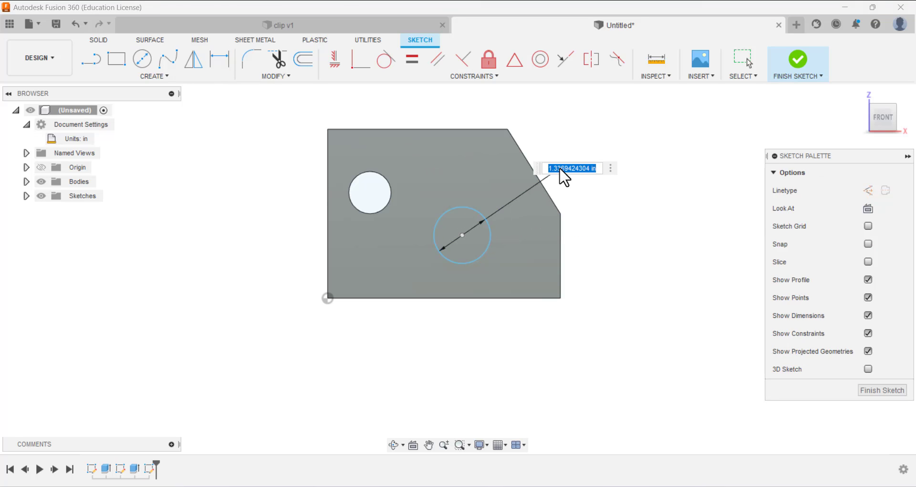
type("1")
key("Return")
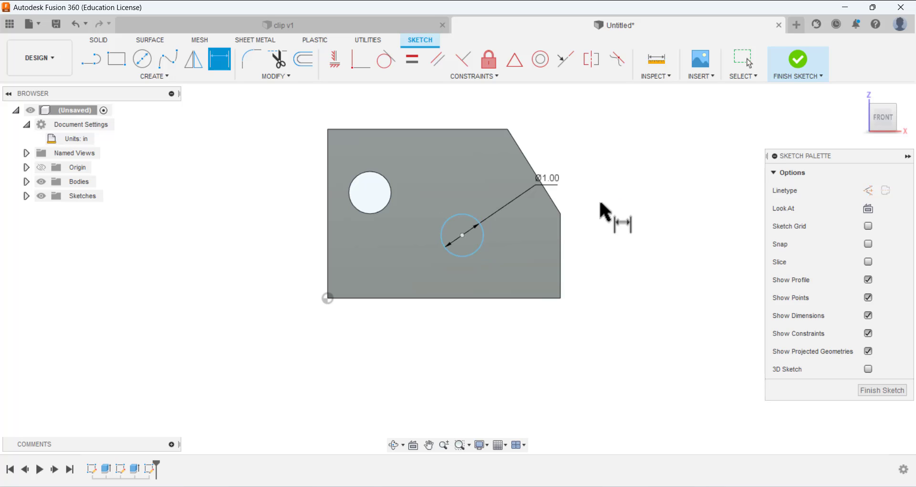
Position the circle 1.50 in from the bottom edge and 3.00 in from the left edge, then finish
left_click(462, 235)
left_click(474, 298)
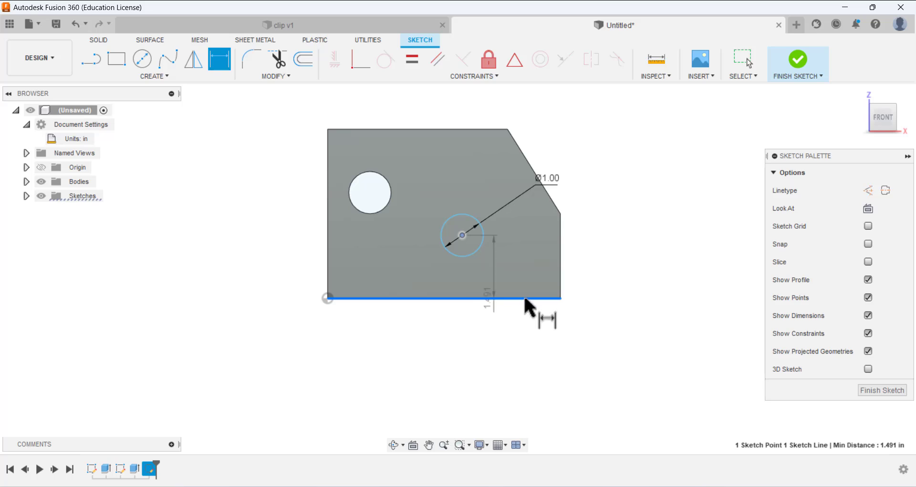
left_click(670, 258)
type("1.5")
key("Return")
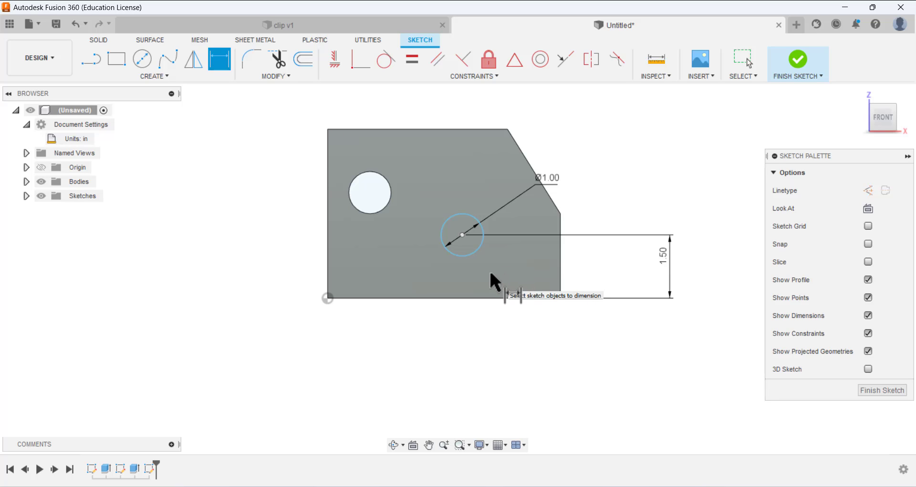
left_click(461, 235)
left_click(327, 258)
left_click(396, 321)
type("3")
key("Return")
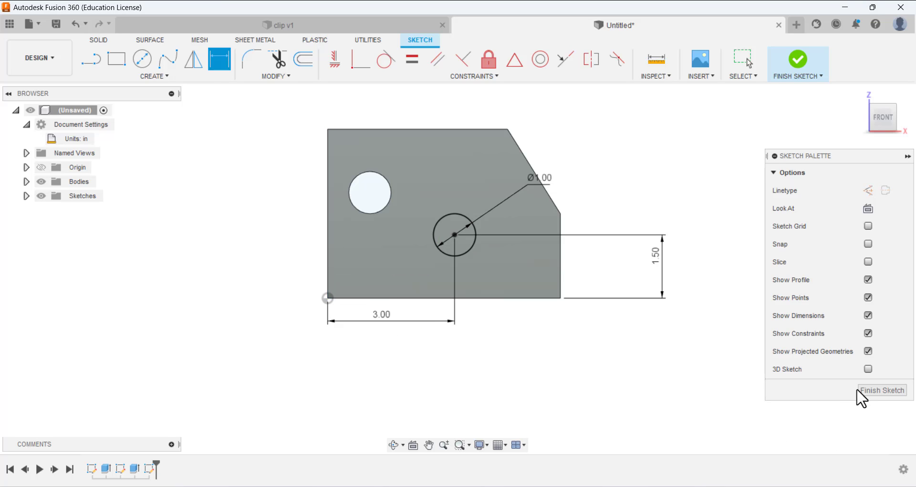
left_click(880, 392)
Extrude the second circle as a 0.125 in tall boss joined to the plate, confirming via Edit Feature
mouse_move(679, 235)
middle_mouse_down("shift")
mouse_move(611, 242)
mouse_move(620, 242)
middle_mouse_up("shift")
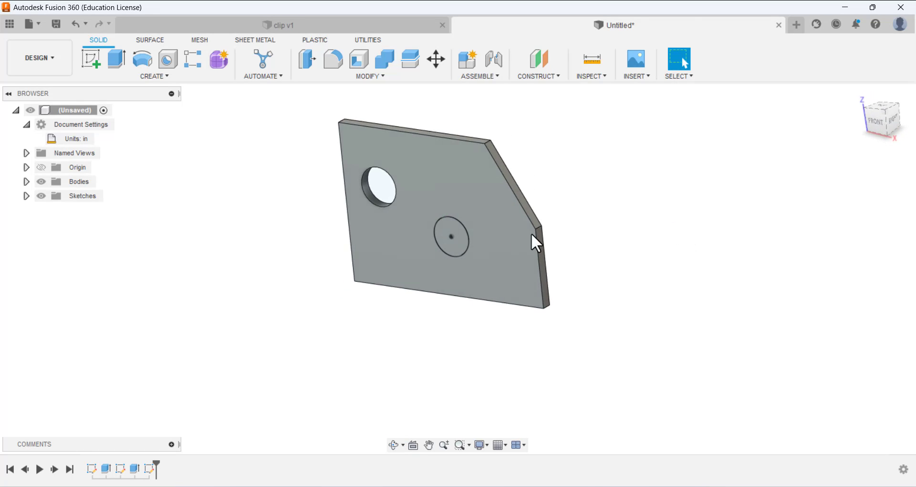
left_click(114, 58)
left_click(443, 238)
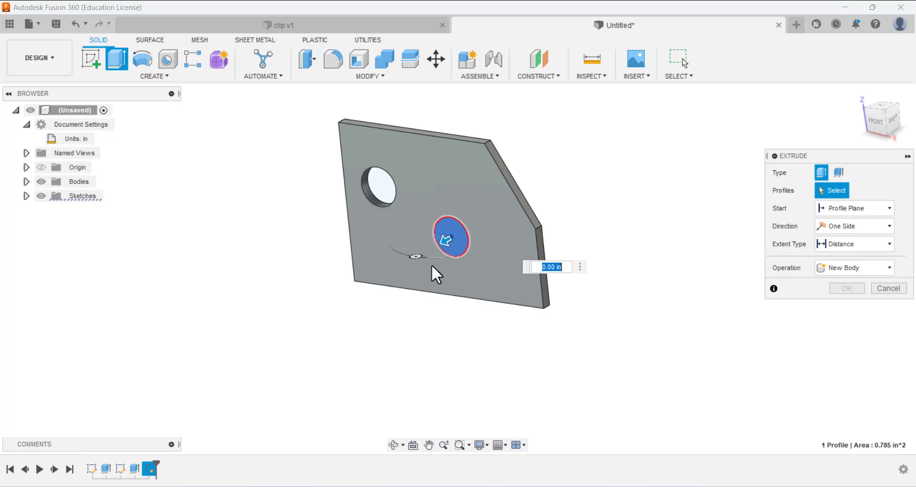
left_click_drag(439, 241, 413, 254)
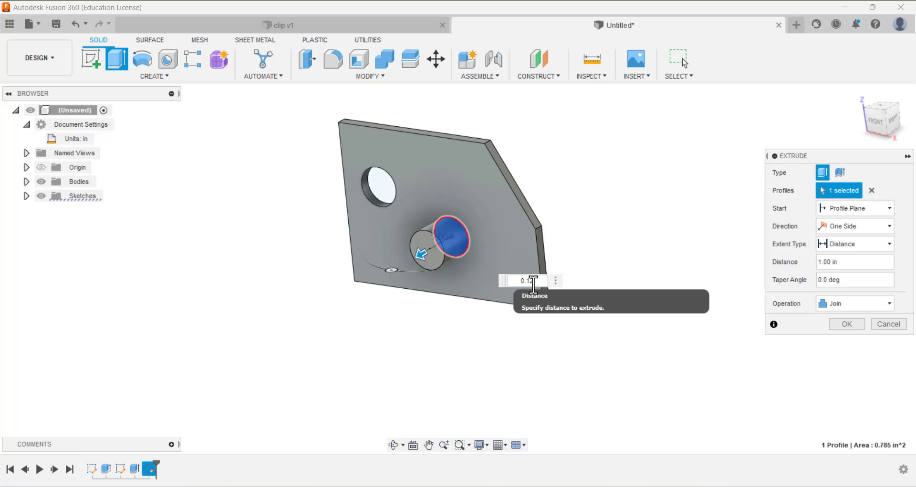
type("5")
key("Return")
middle_click_drag(595, 259, 579, 225, "shift")
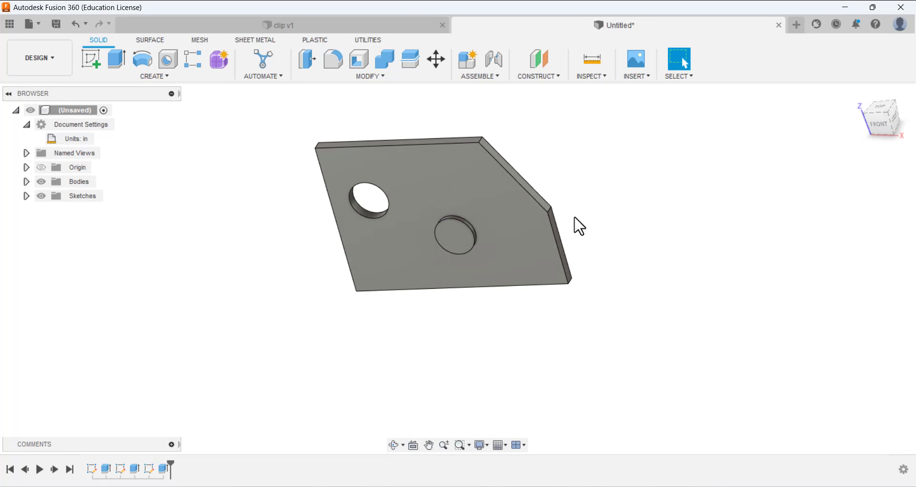
right_click(167, 469)
left_click(206, 346)
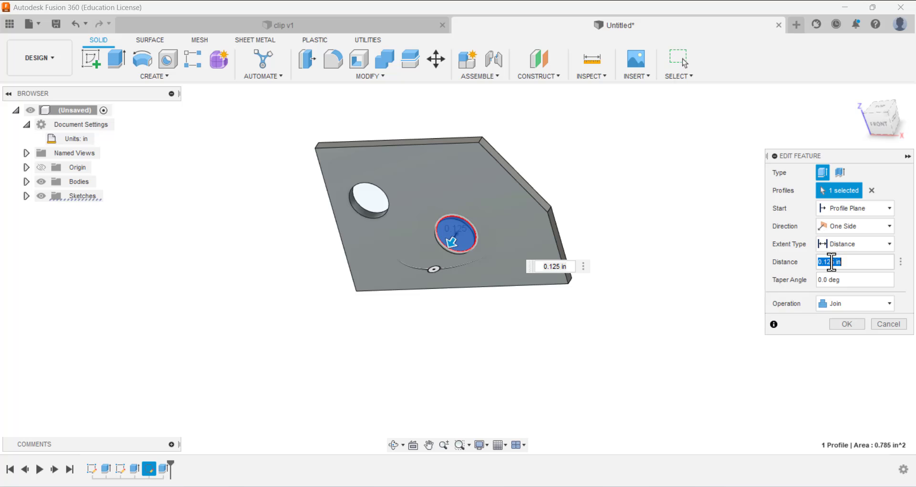
left_click(851, 324)
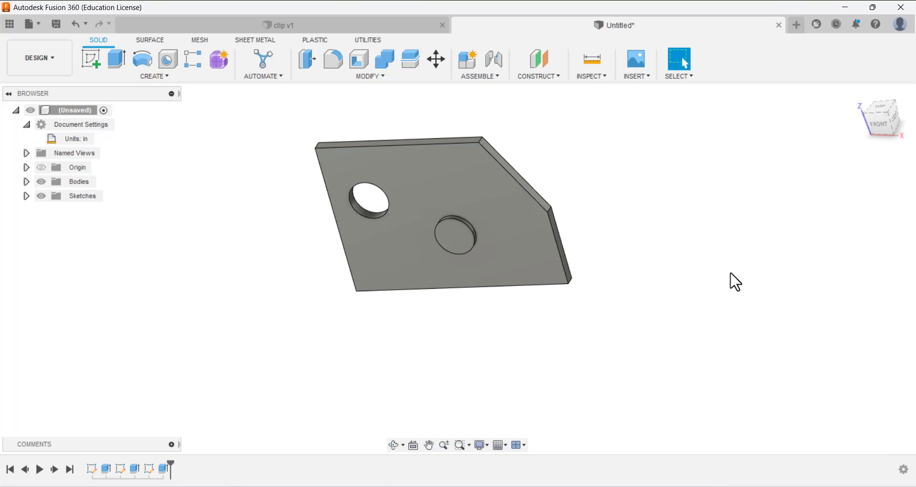
On the boss's top face, sketch a circle at the boss centre dimensioned to 1 in diameter
left_click(90, 60)
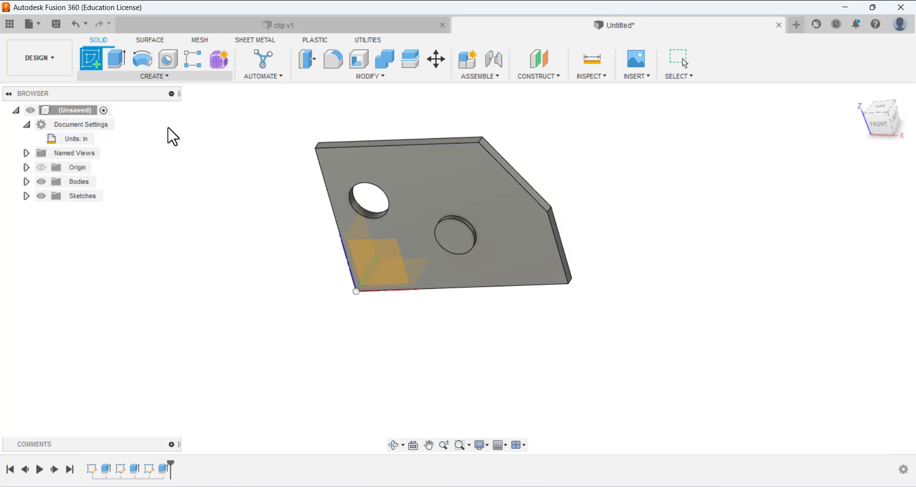
left_click(454, 237)
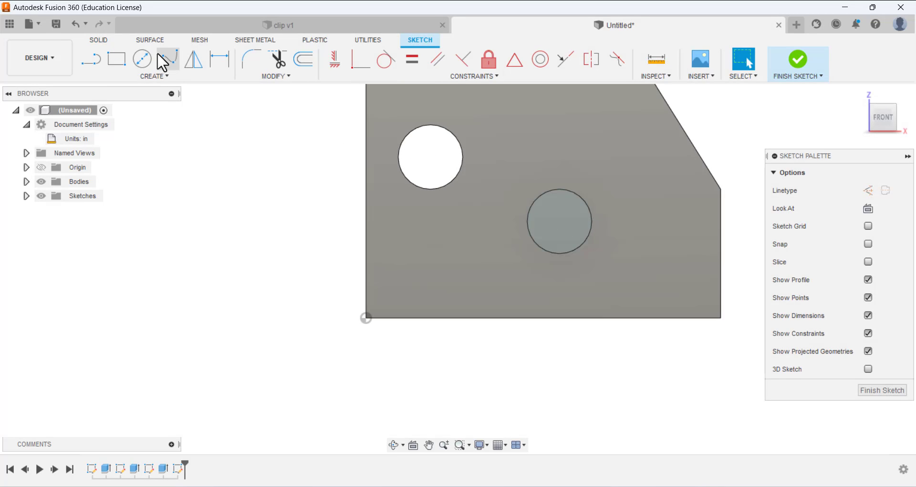
key("c")
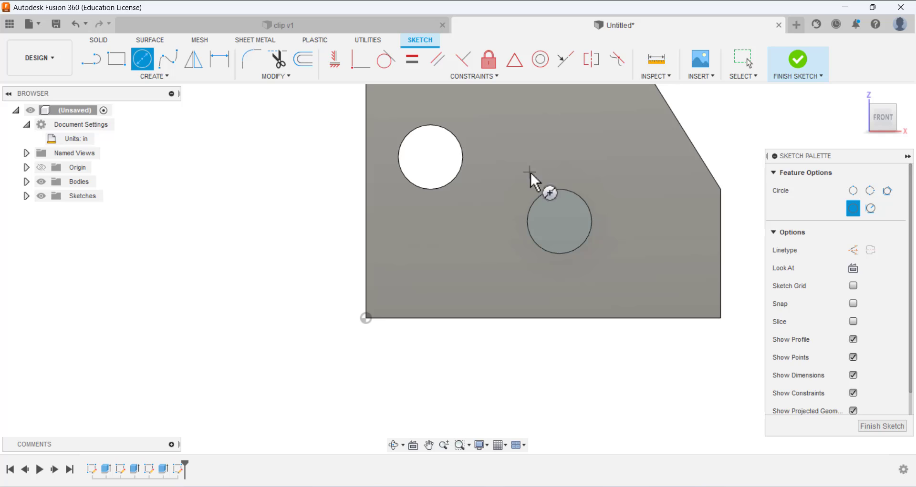
left_click(559, 221)
left_click(569, 198)
middle_click_drag(597, 181, 577, 199, "shift")
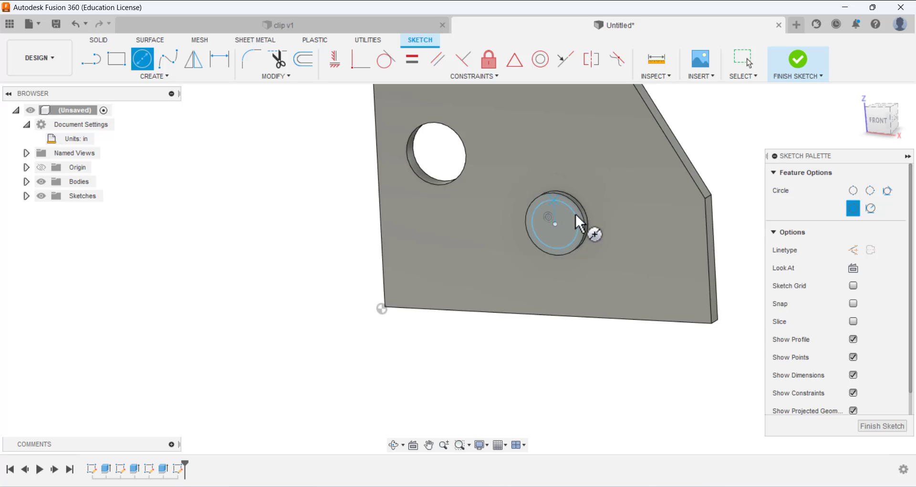
left_click(221, 61)
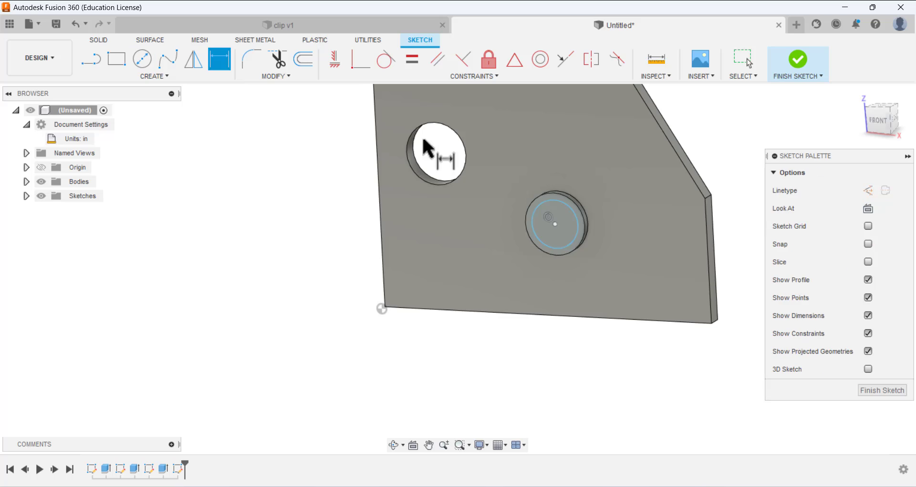
left_click(532, 202)
left_click(570, 172)
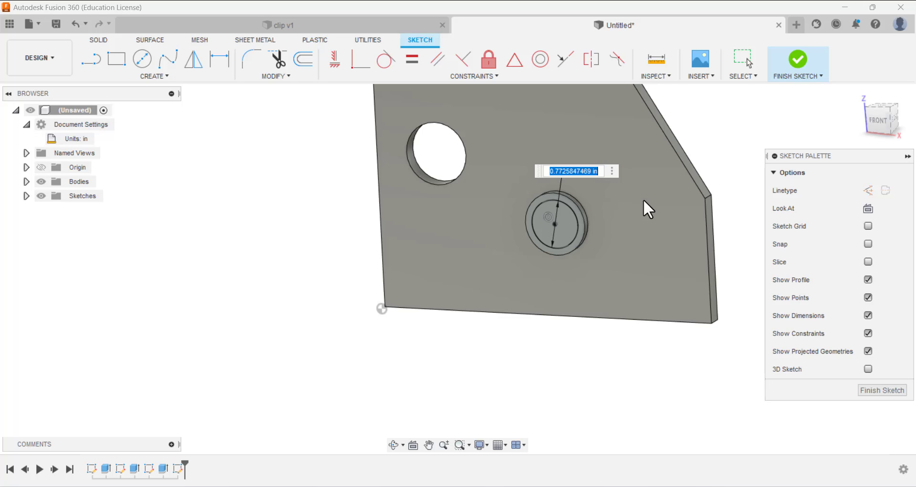
type("1")
key("Return")
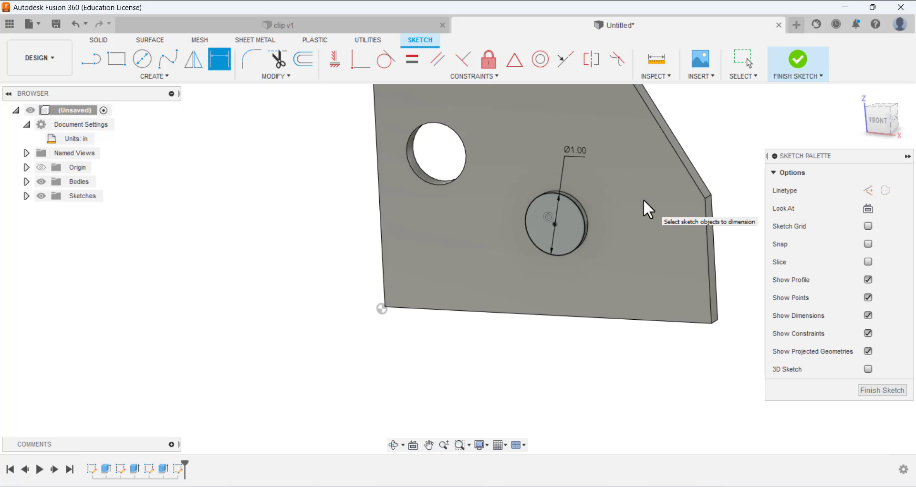
left_click(865, 389)
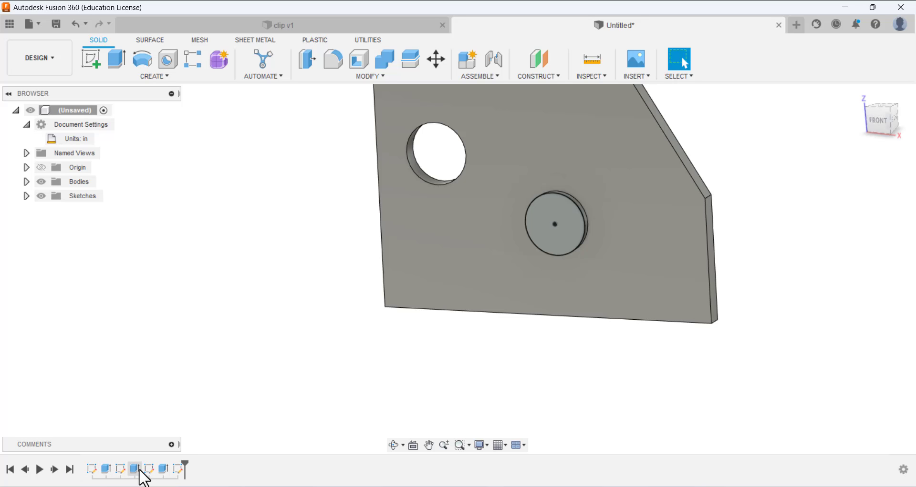
Edit the boss sketch and change its diameter from 1.00 in to 2 in
left_click(163, 470)
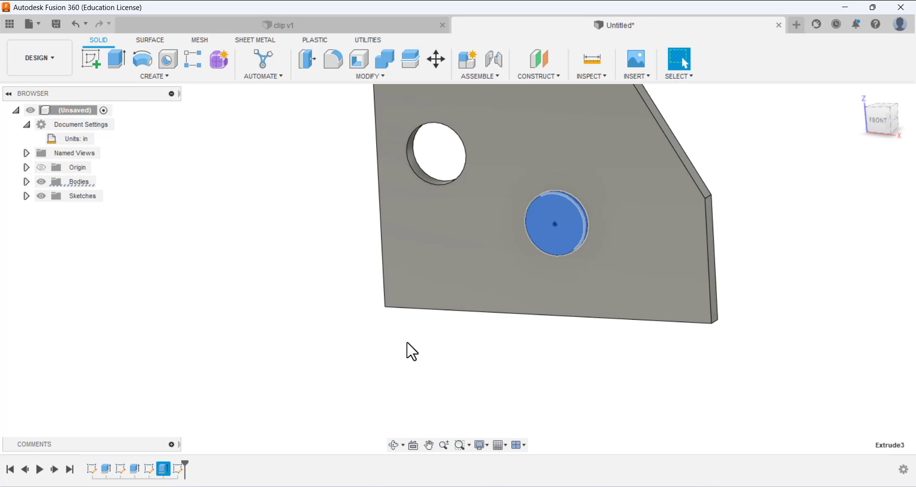
left_click(149, 469)
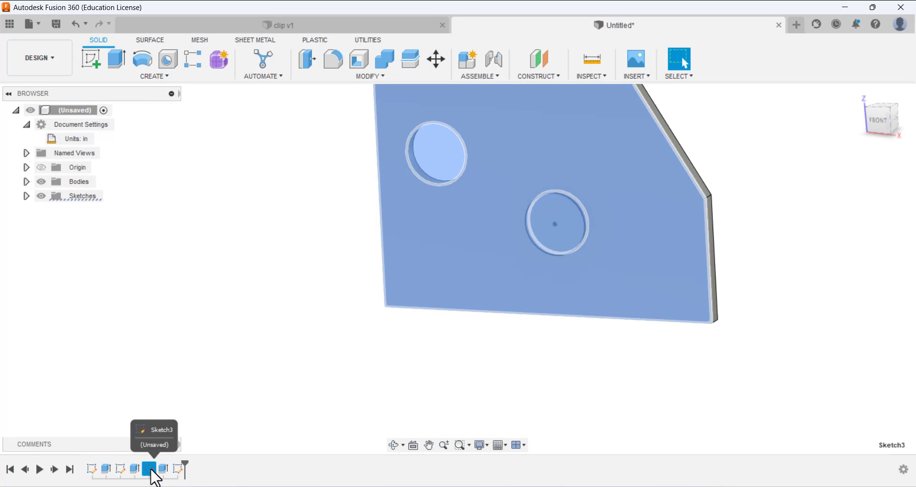
right_click(153, 476)
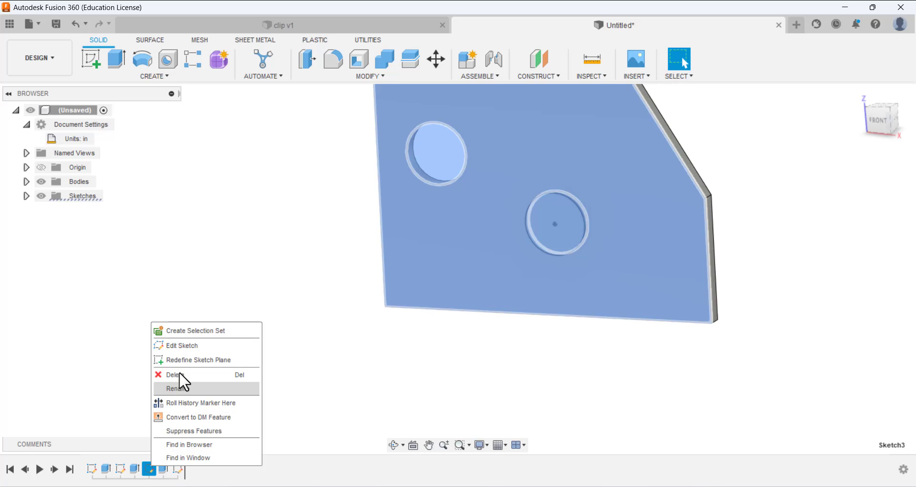
left_click(181, 346)
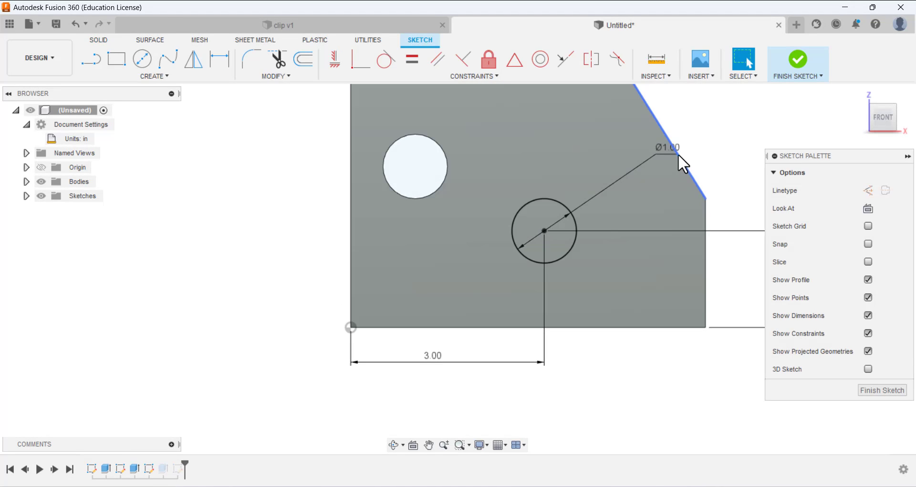
double_click(674, 147)
type("2")
key("Return")
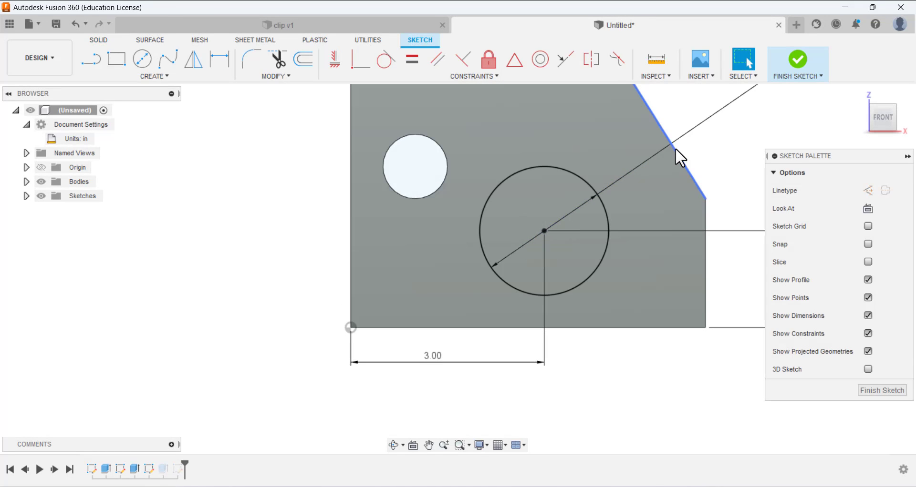
left_click(885, 388)
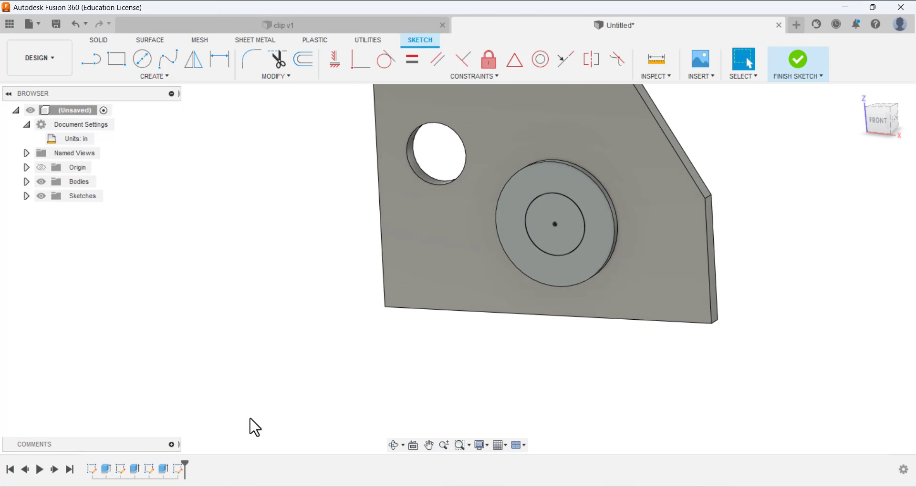
Reopen the inner-circle sketch to check the 1 in circle stays centred, then finish it
left_click(178, 469)
right_click(182, 475)
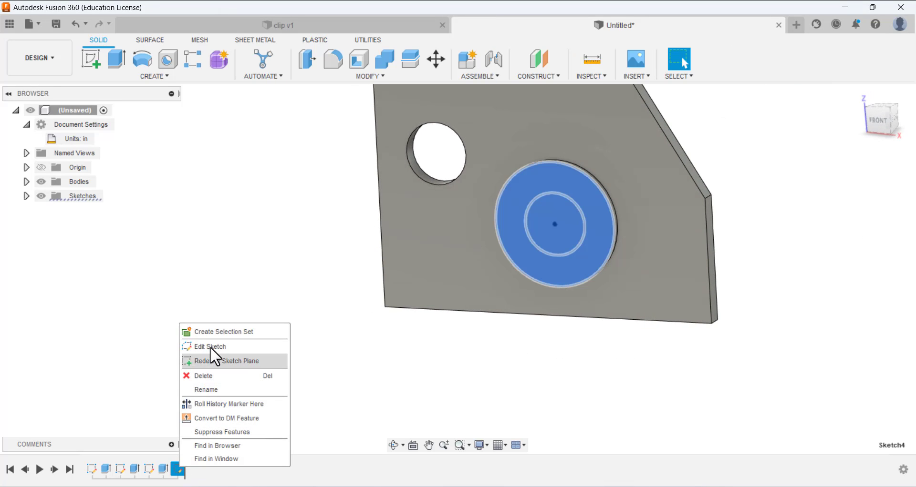
left_click(210, 347)
middle_click_drag(556, 218, 543, 241, "shift")
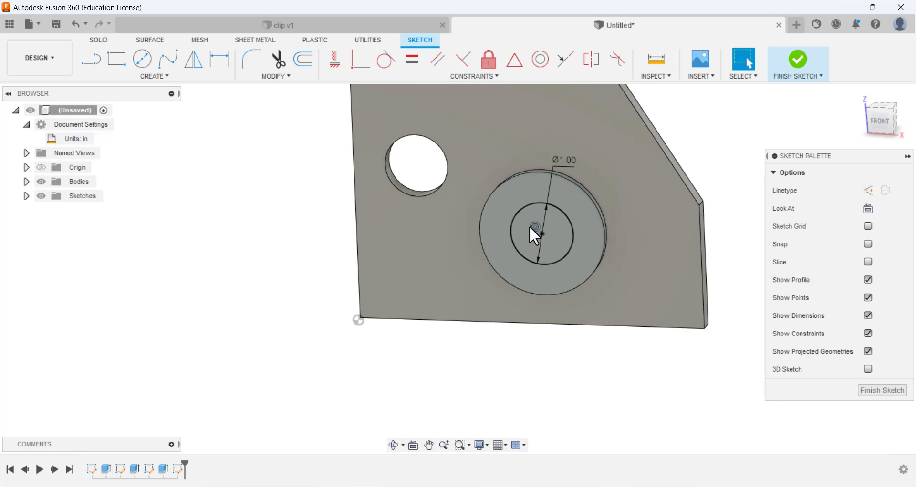
left_click(542, 233)
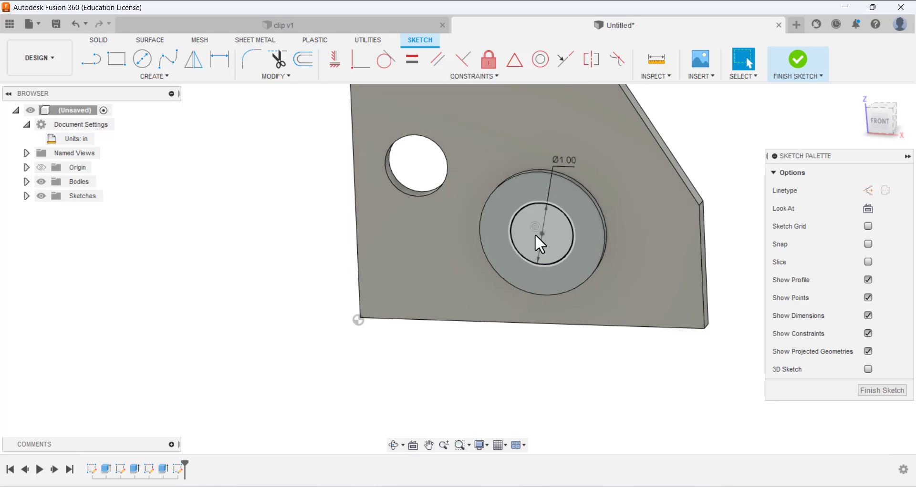
key("Escape")
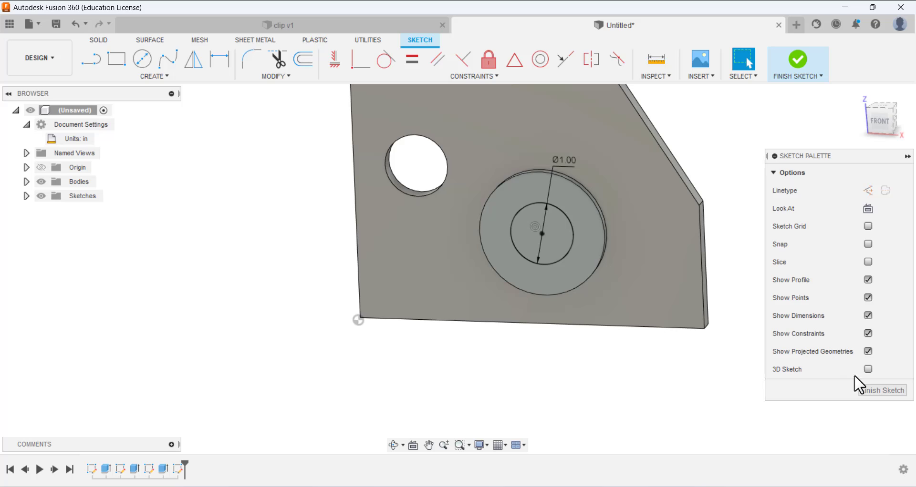
left_click(867, 394)
mouse_move(229, 162)
middle_mouse_down("shift")
mouse_move(300, 249)
mouse_move(349, 241)
middle_mouse_up("shift")
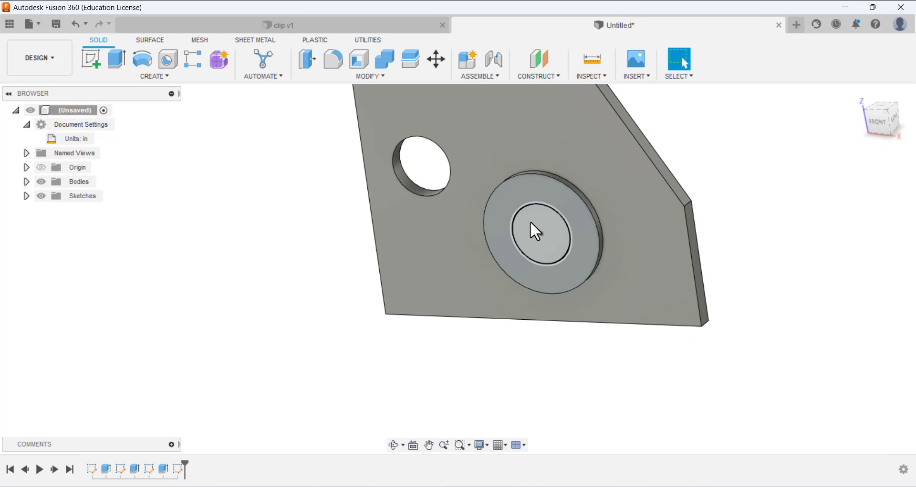
Cut the inner 1 in circle through the boss and plate with extent All
left_click(117, 60)
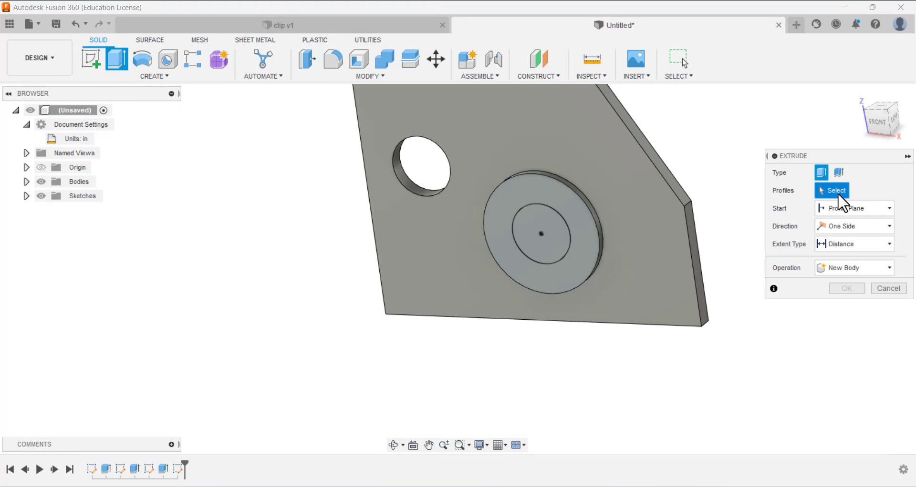
left_click(542, 219)
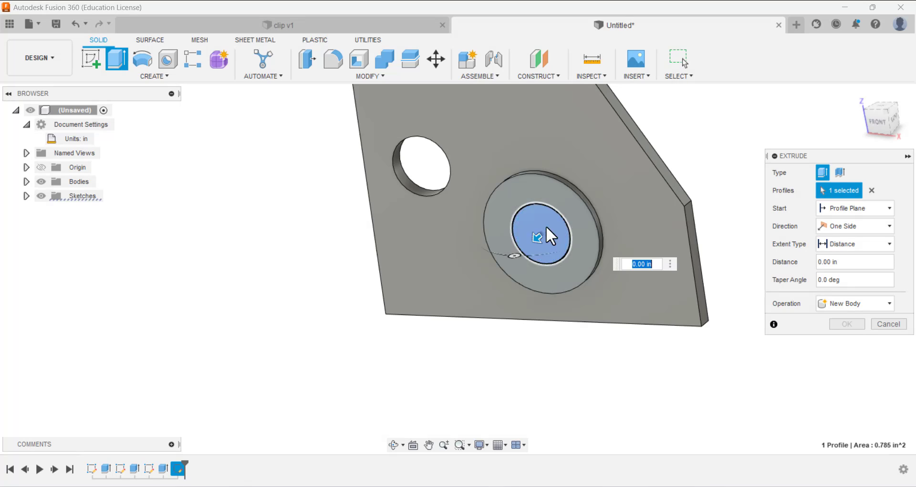
left_click_drag(537, 238, 610, 177)
middle_click_drag(701, 172, 670, 190, "shift")
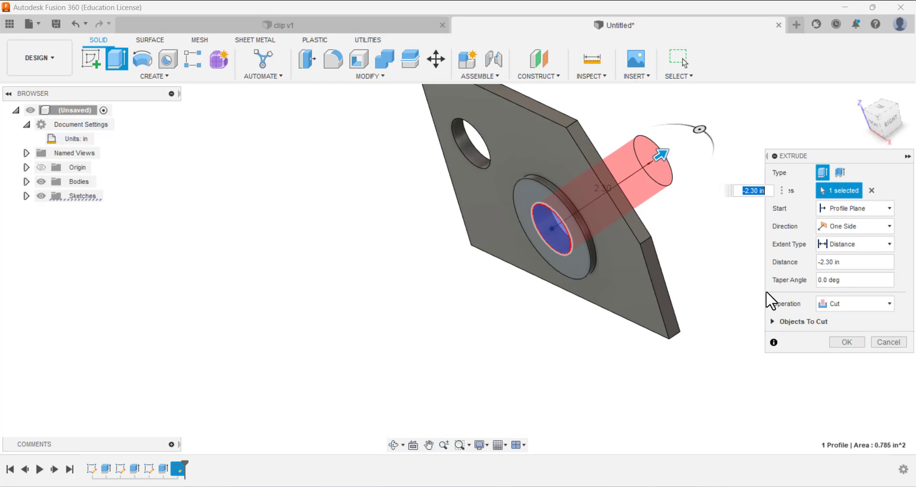
left_click(828, 243)
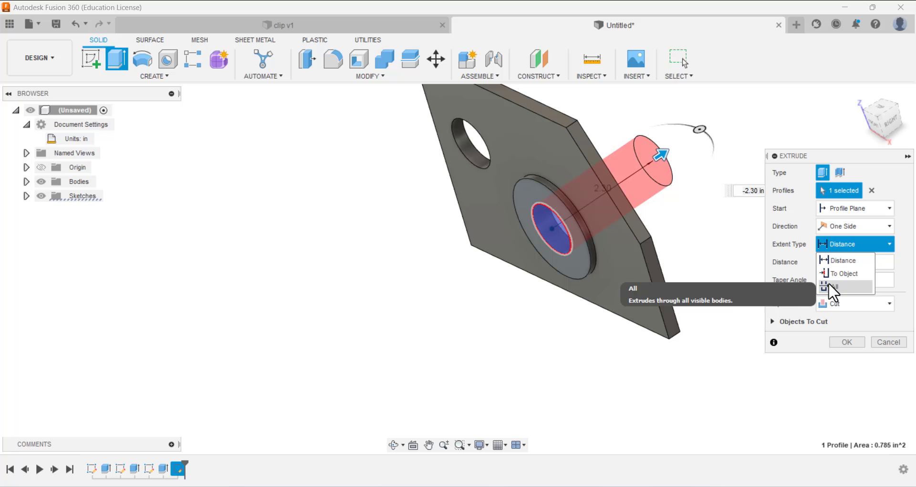
left_click(829, 284)
left_click(845, 342)
middle_click_drag(556, 301, 592, 286, "shift")
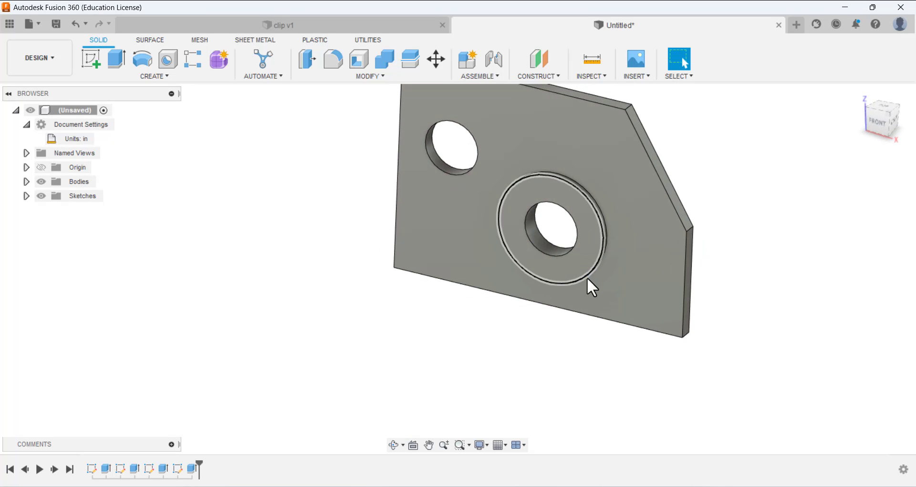